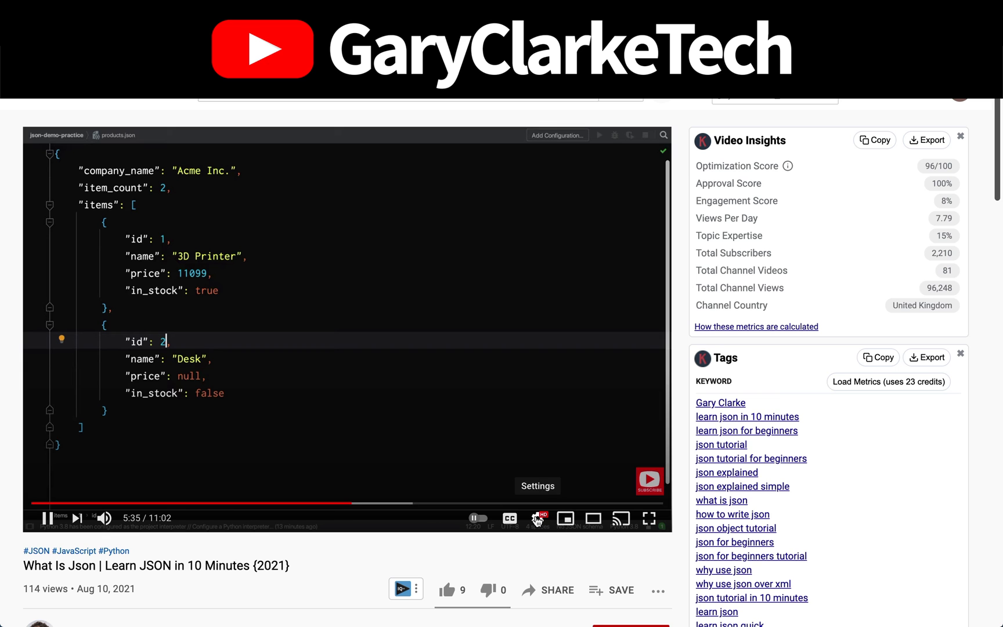
# Set the video quality to 1440p and subscribe to the channel.
pyautogui.click(538, 519)
pyautogui.click(590, 478)
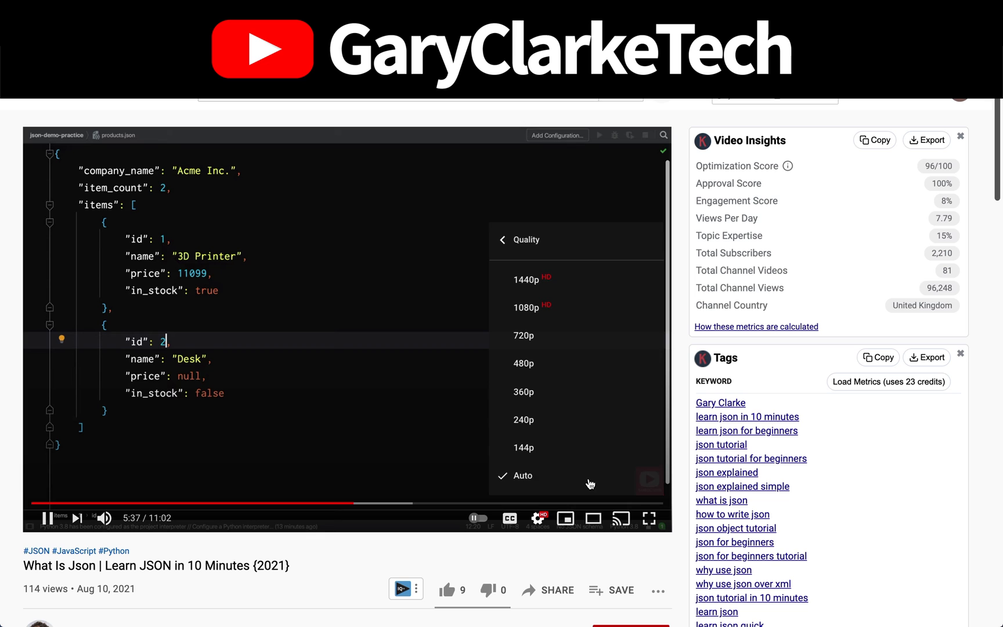
pyautogui.click(571, 281)
pyautogui.scroll(-2, 388, 308)
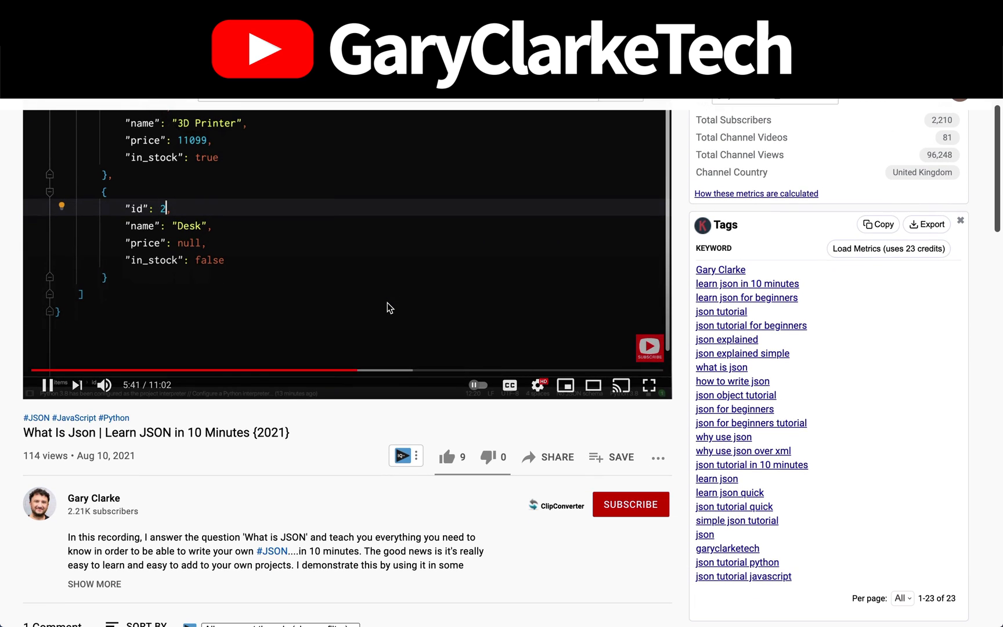
pyautogui.click(636, 508)
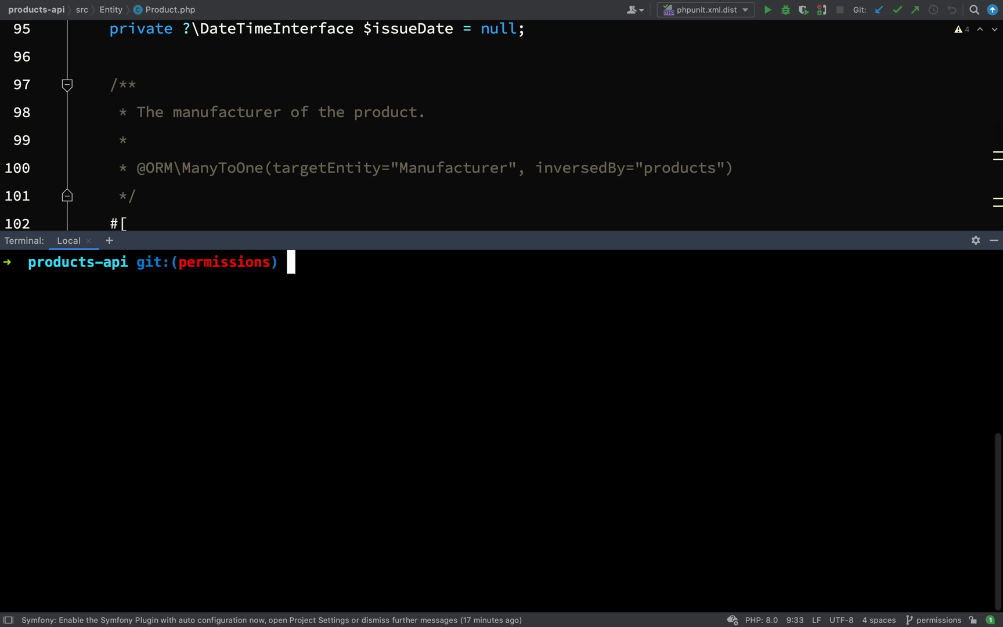
pyautogui.write('php bin/')
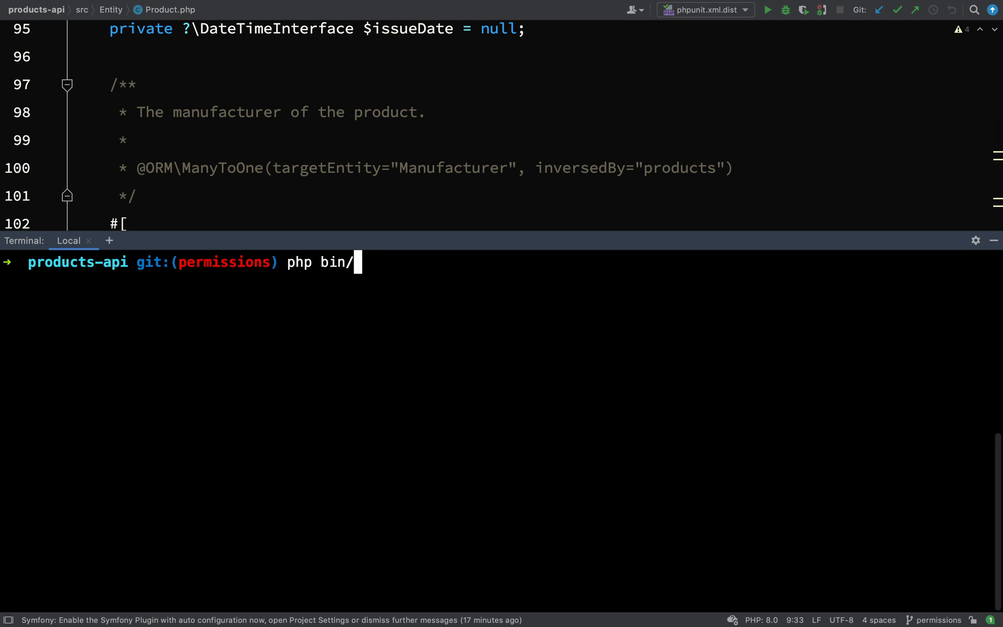
pyautogui.write('console ma')
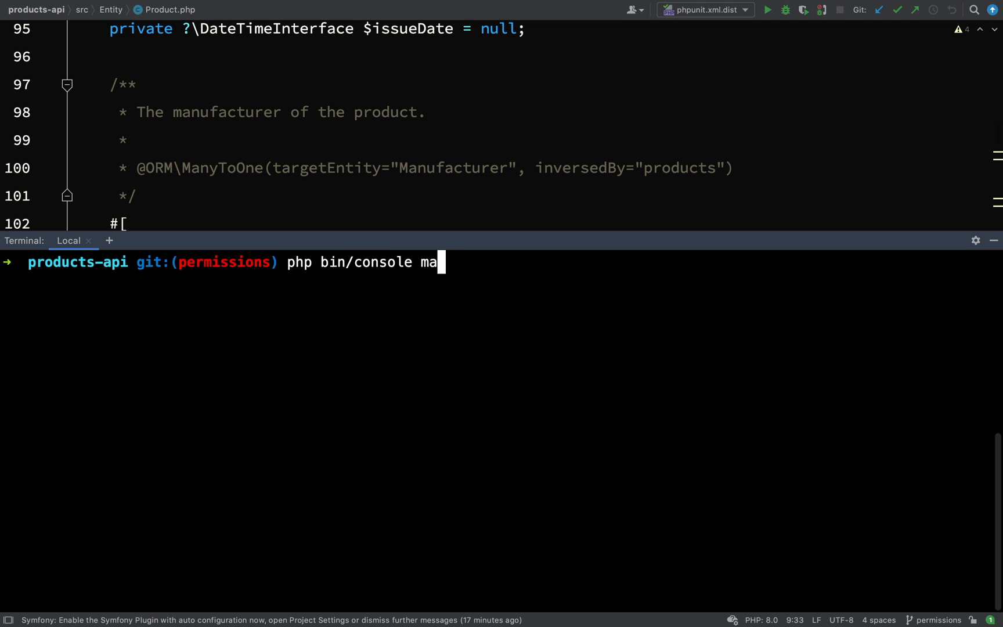
pyautogui.write('ke:enti')
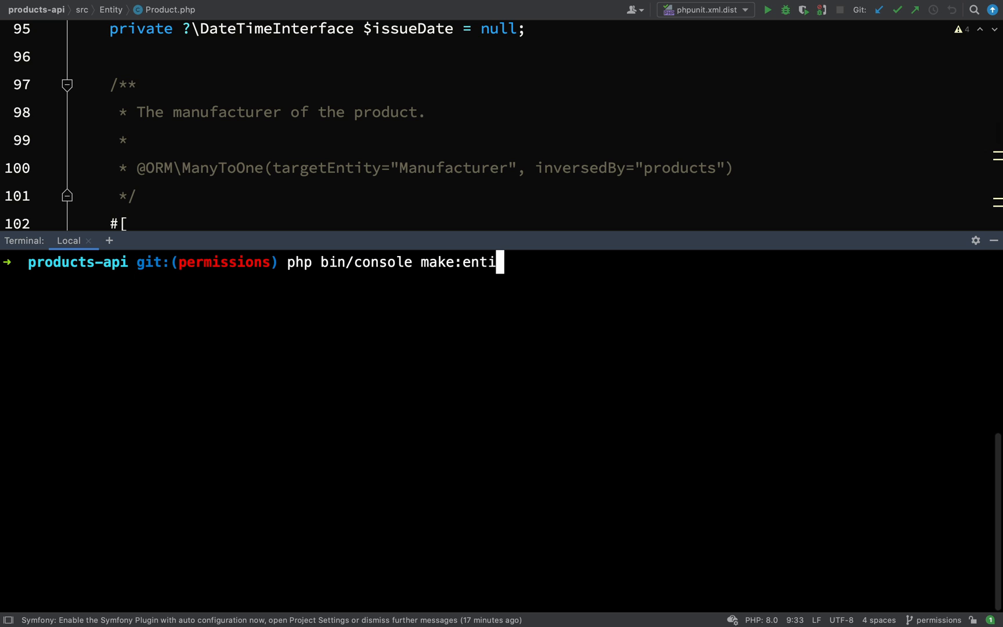
pyautogui.write('ty')
# Run php bin/console make:entity in the terminal.
pyautogui.press('Return')
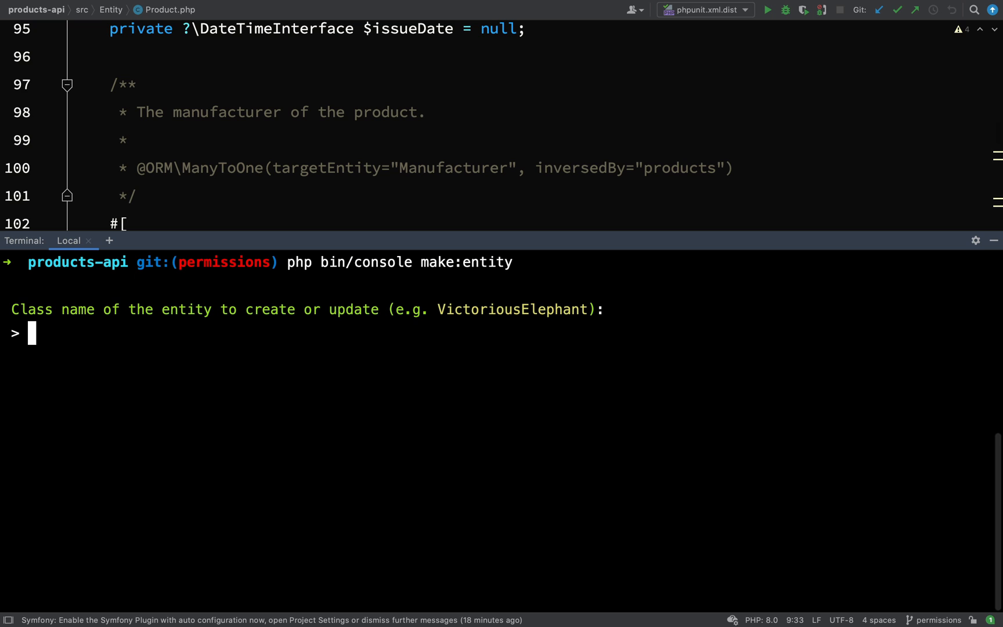
pyautogui.write('Pro')
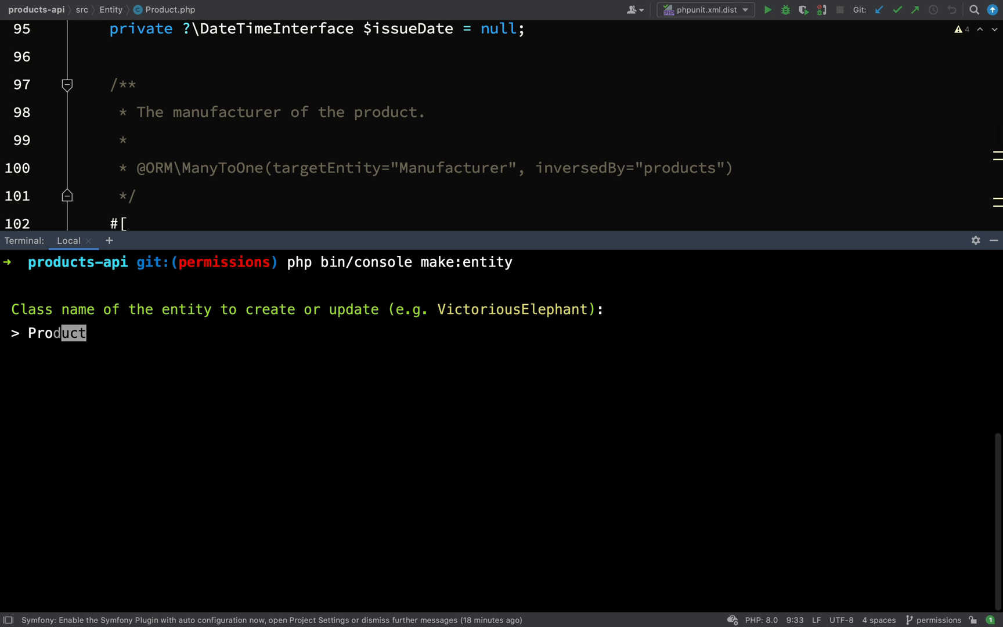
pyautogui.write('duct')
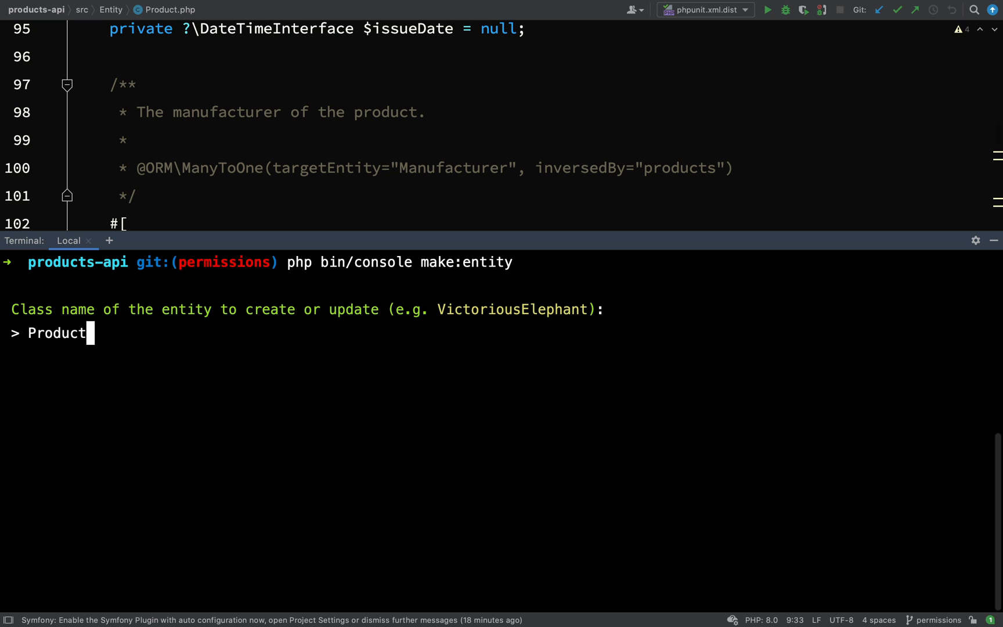
# Answer the generator with entity Product, property owner, field type relation.
pyautogui.press('Return')
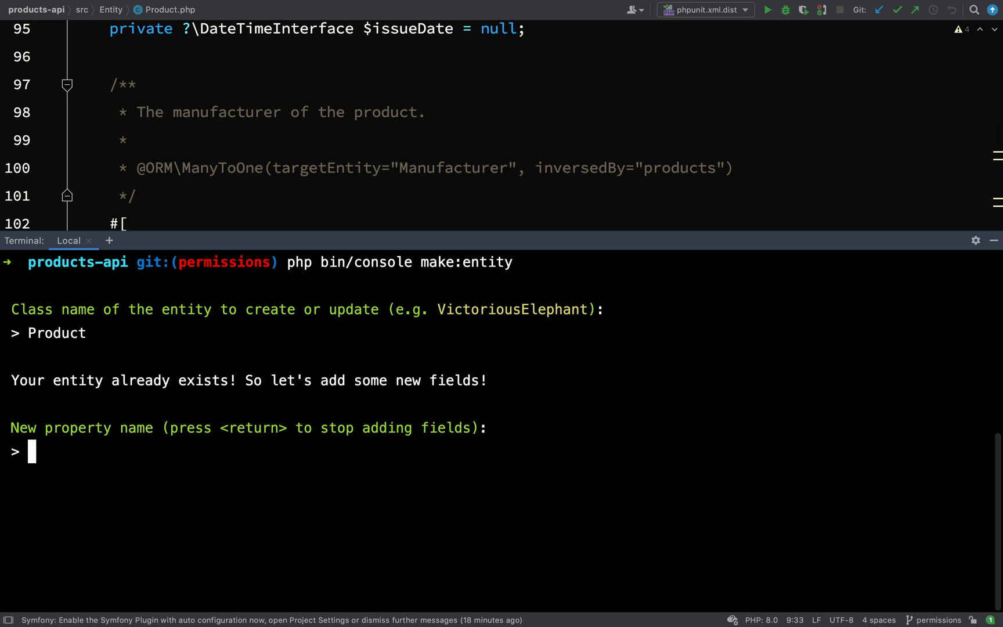
pyautogui.write('own')
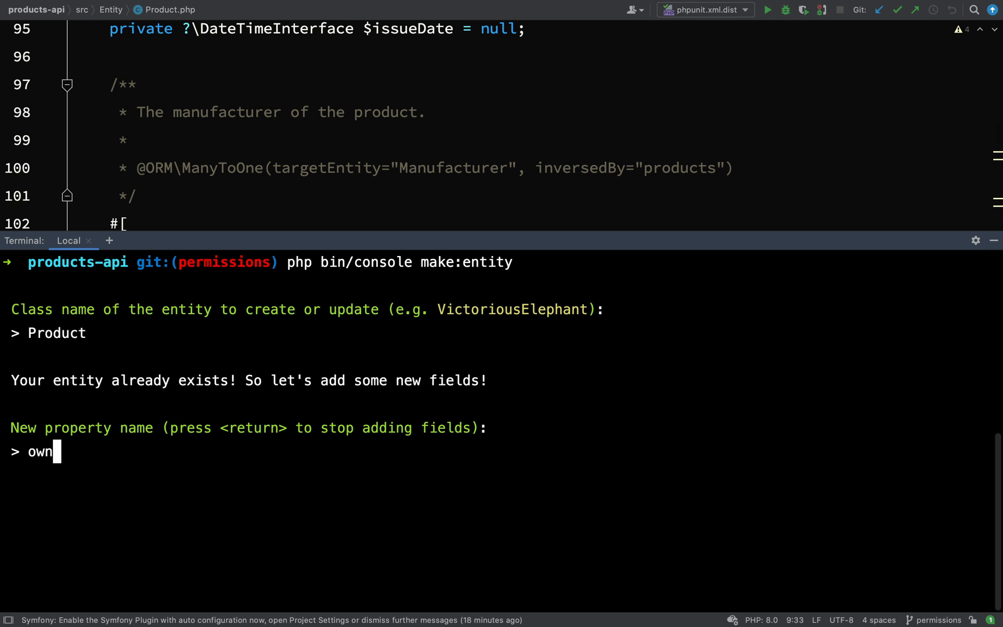
pyautogui.write('er')
pyautogui.press('Return')
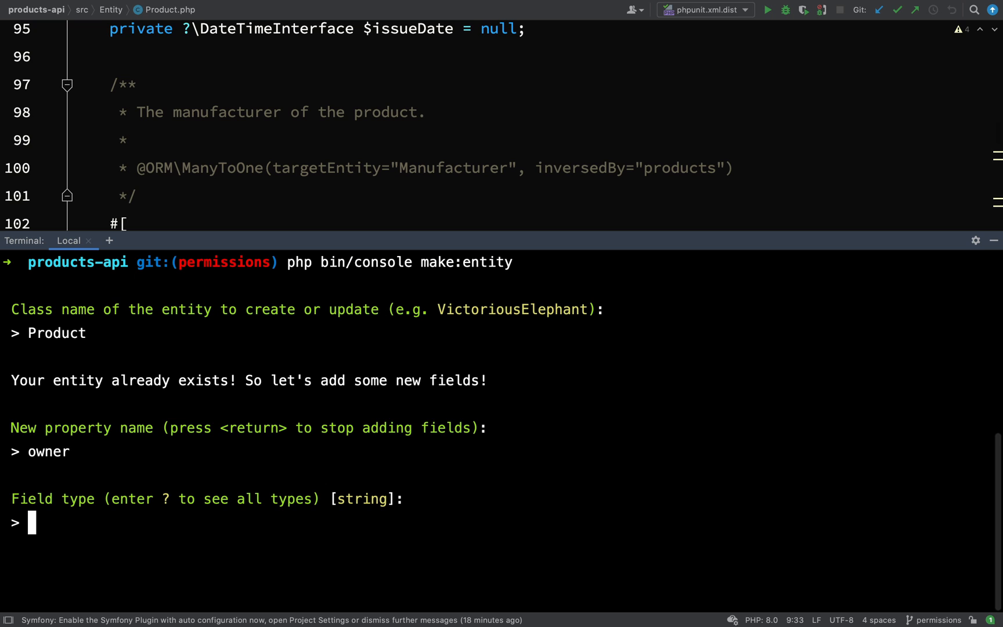
pyautogui.write('rela')
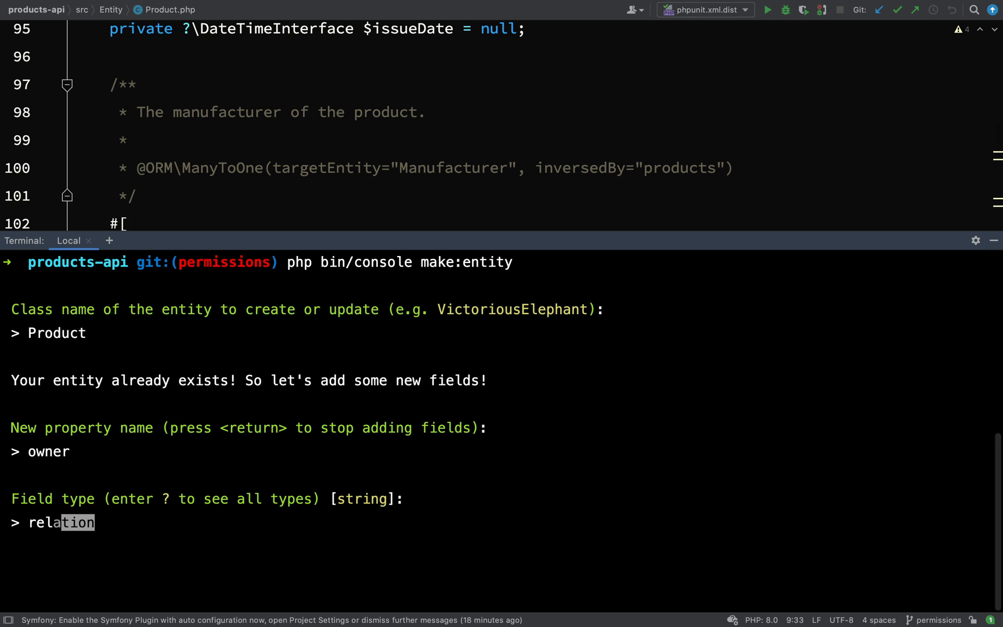
pyautogui.press('Right')
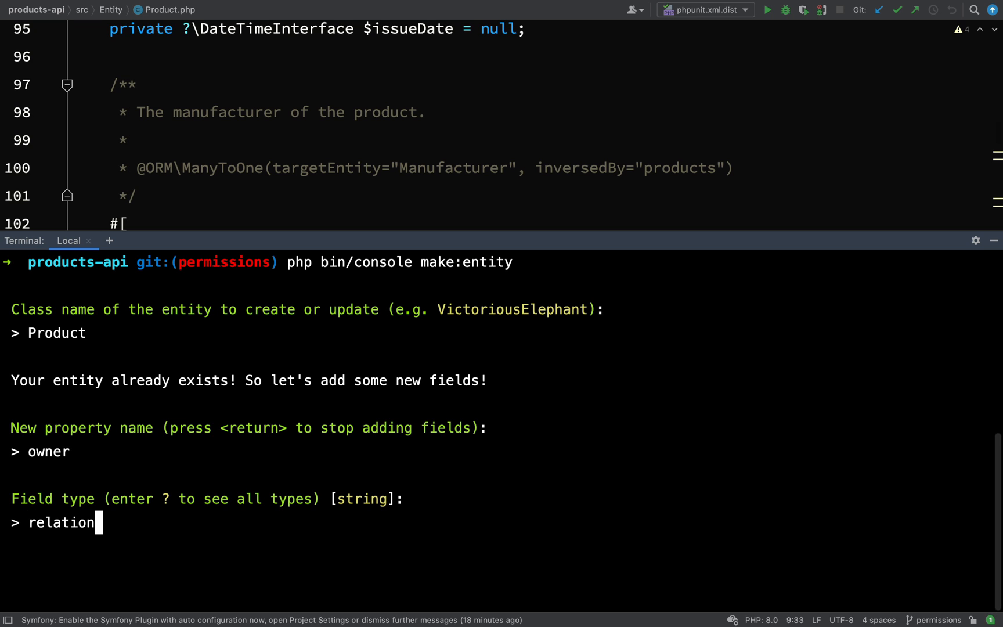
pyautogui.press('Return')
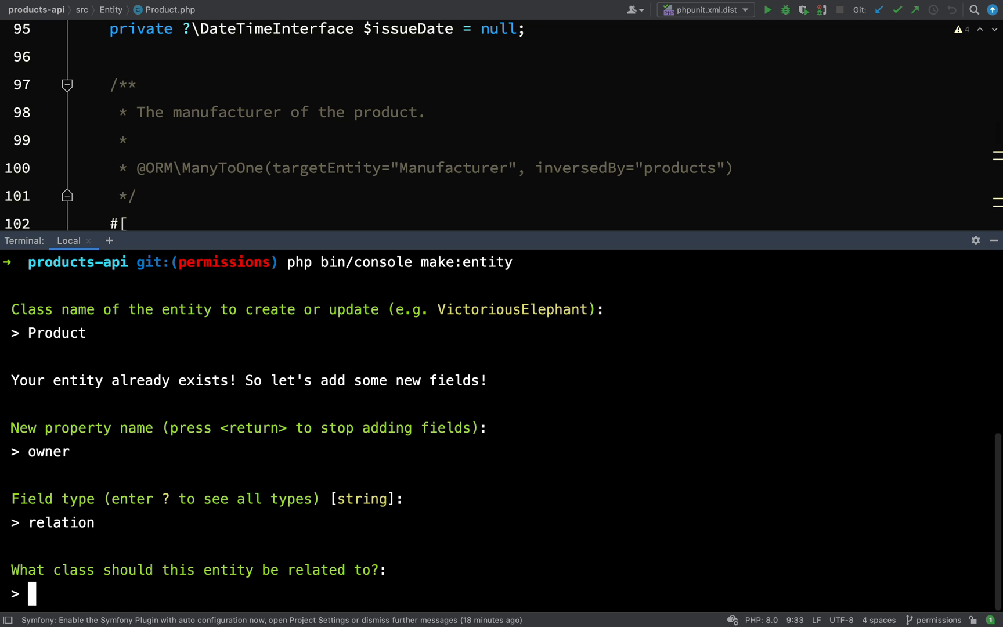
pyautogui.write('Use')
pyautogui.write('r')
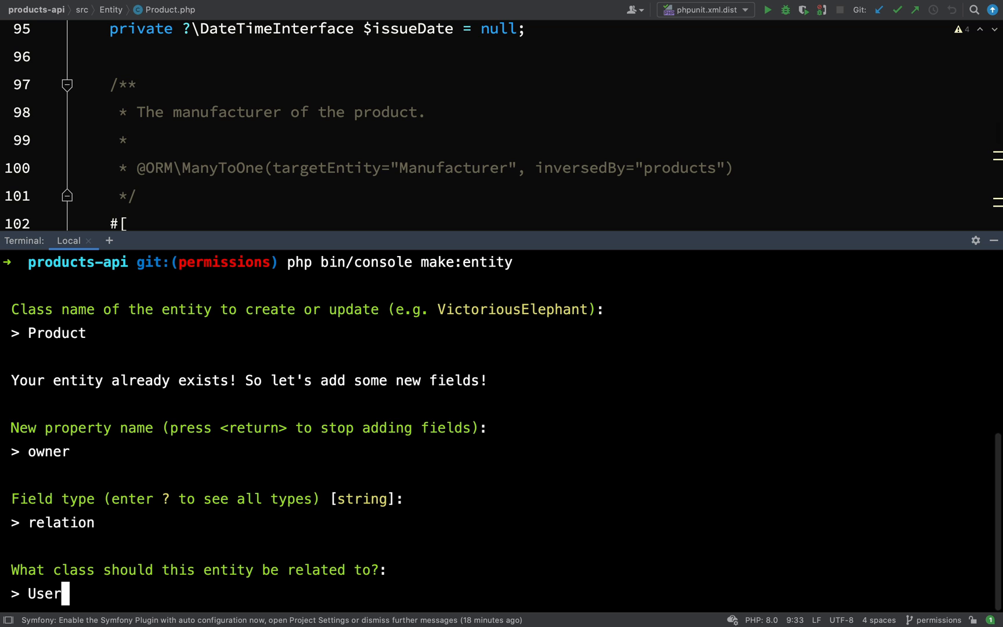
# Relate owner to the User class as a ManyToOne relation.
pyautogui.press('Return')
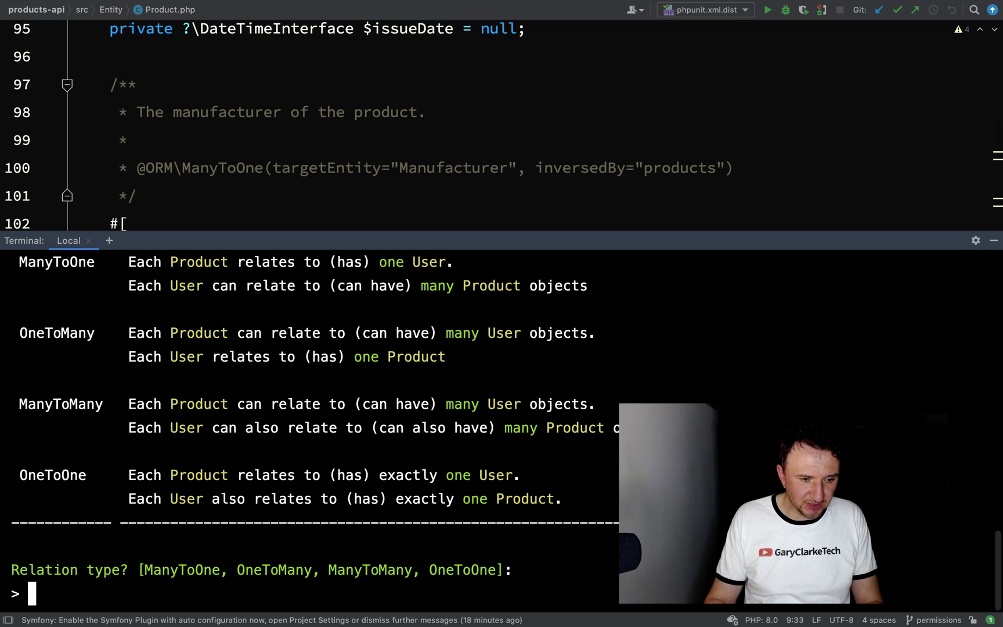
pyautogui.write('Many')
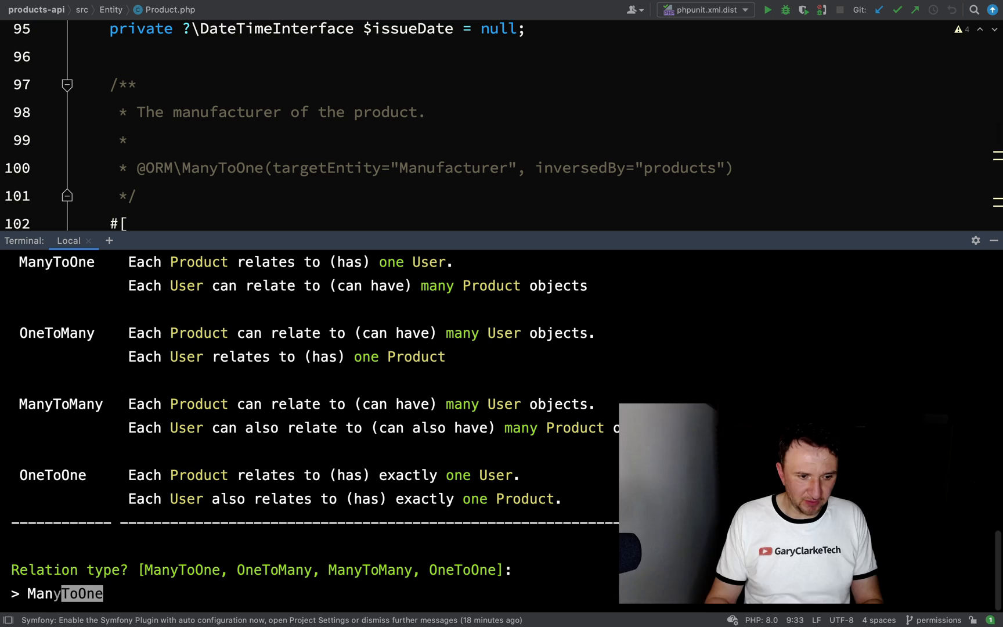
pyautogui.press('Tab')
pyautogui.press('Return')
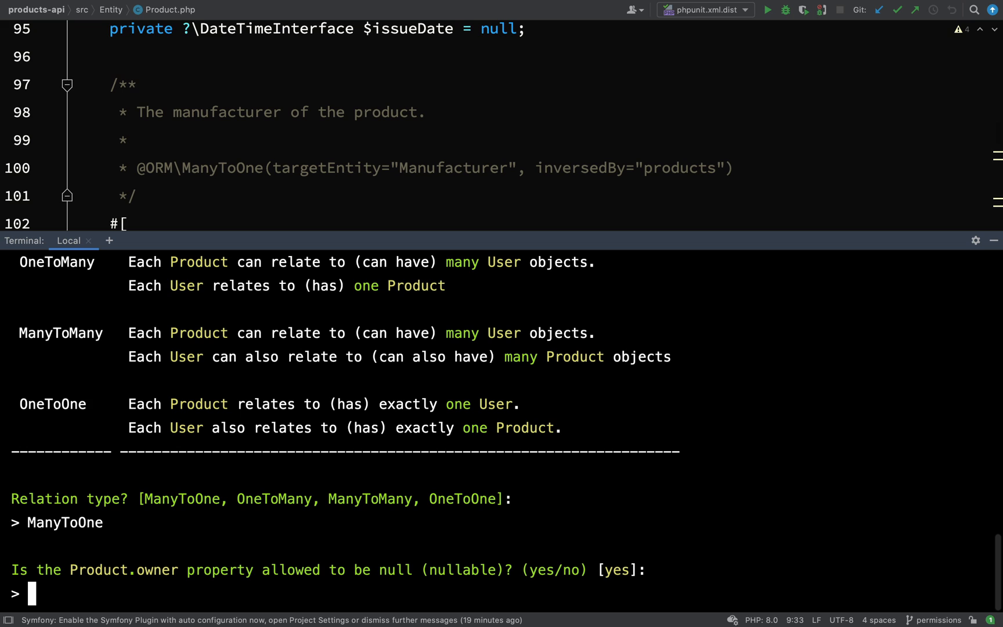
pyautogui.write('yes')
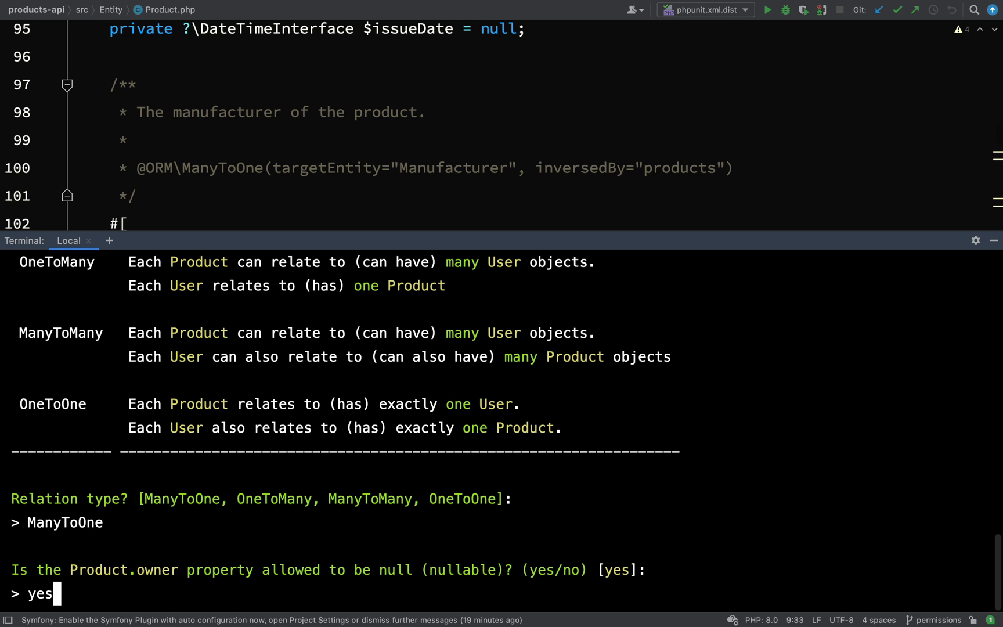
# Make owner nullable, decline the inverse products property on User, and finish the generator.
pyautogui.press('Return')
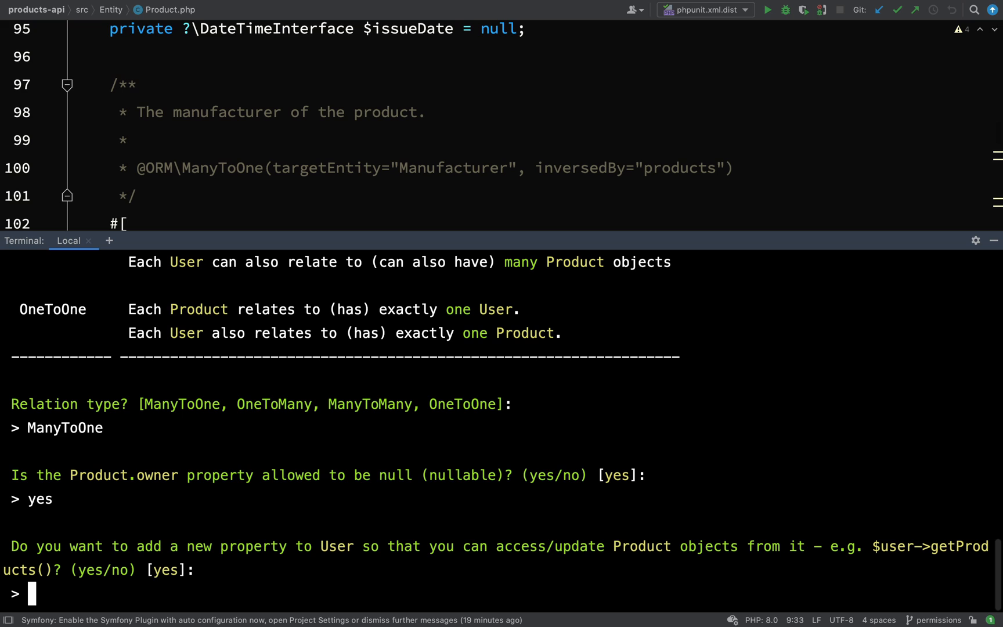
pyautogui.write('no')
pyautogui.press('Return')
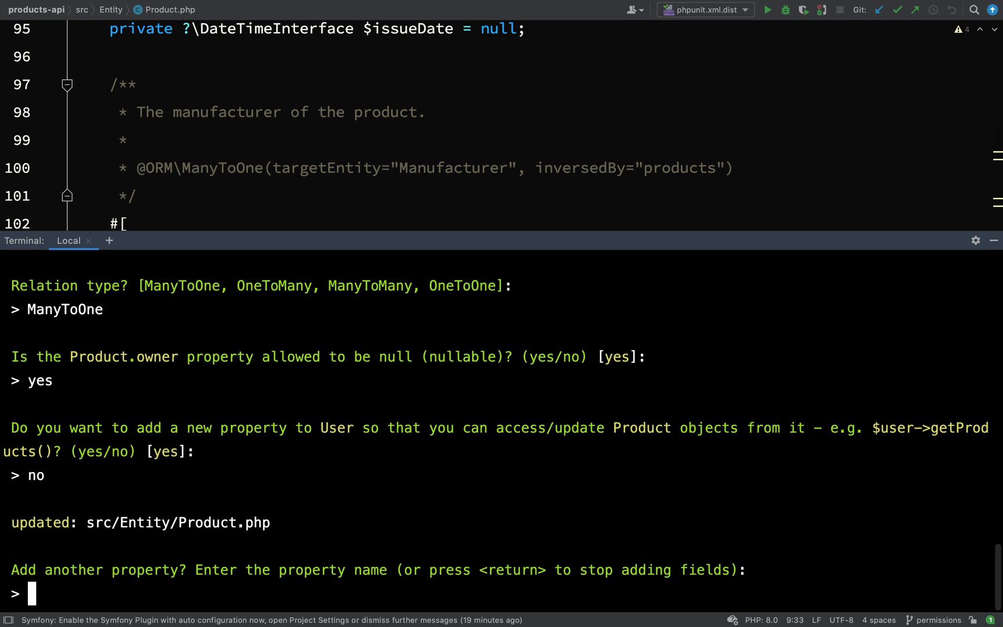
pyautogui.press('Return')
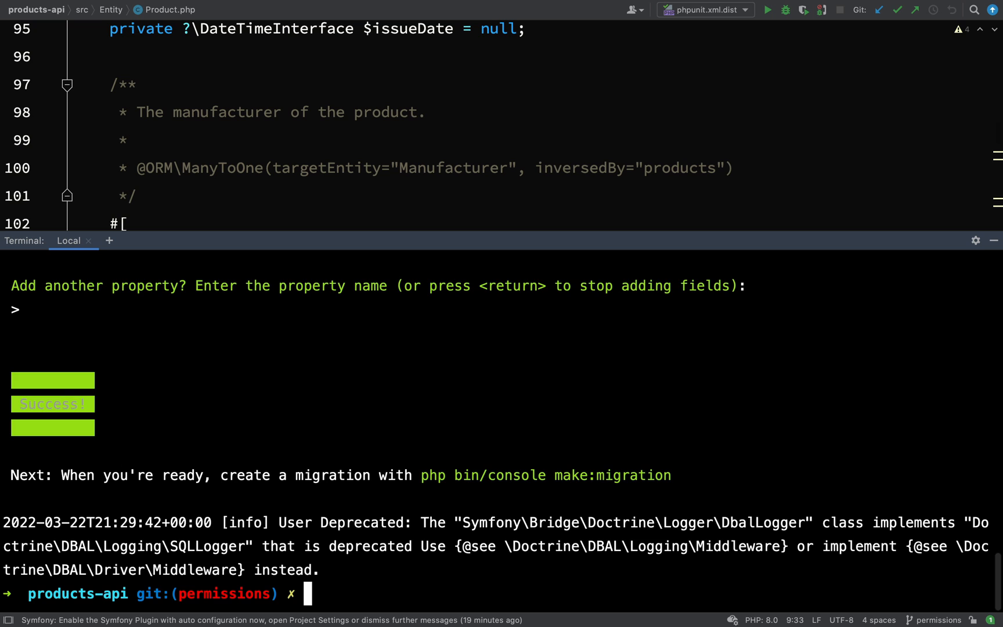
pyautogui.hotkey('alt', 'F12')
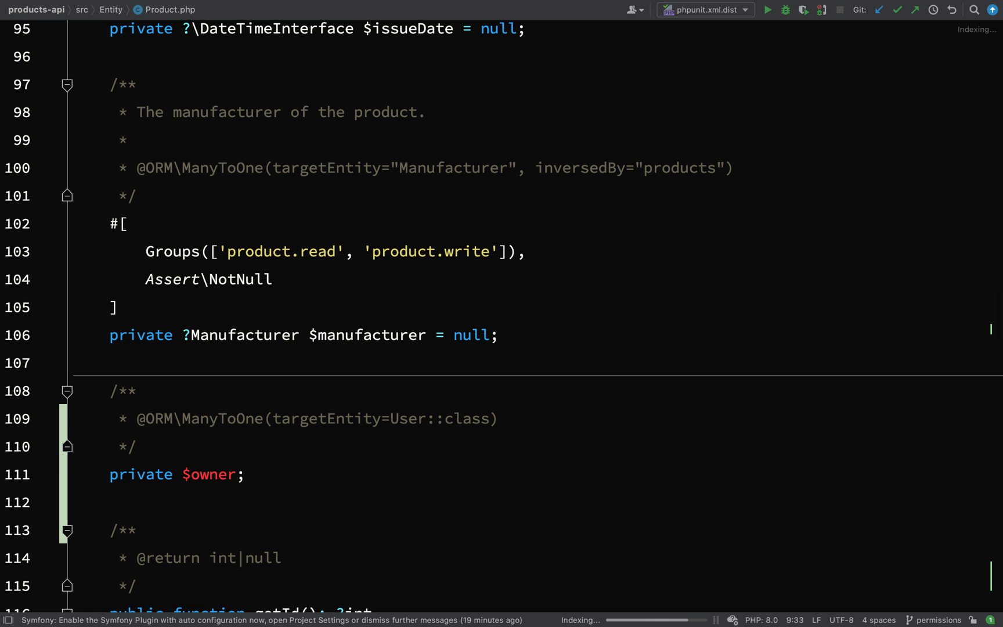
pyautogui.scroll(-3, 471, 255)
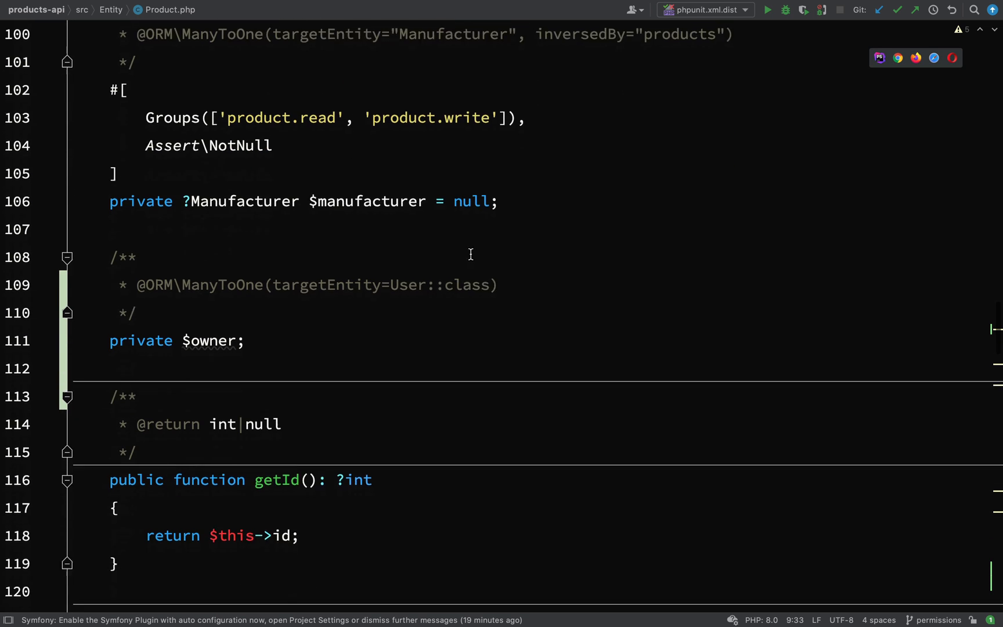
pyautogui.click(271, 320)
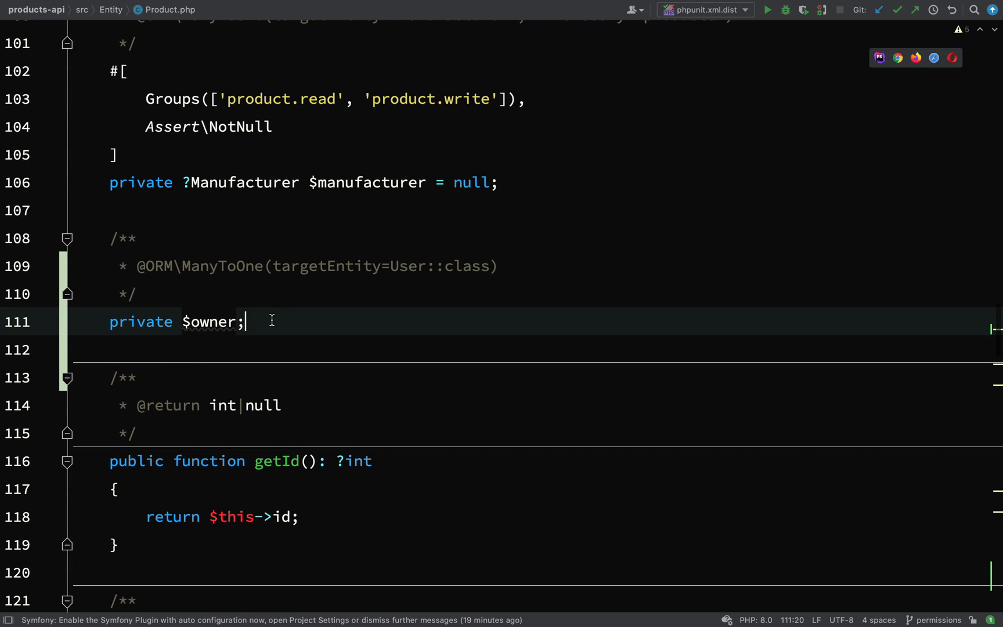
pyautogui.hotkey('shift', 'Home')
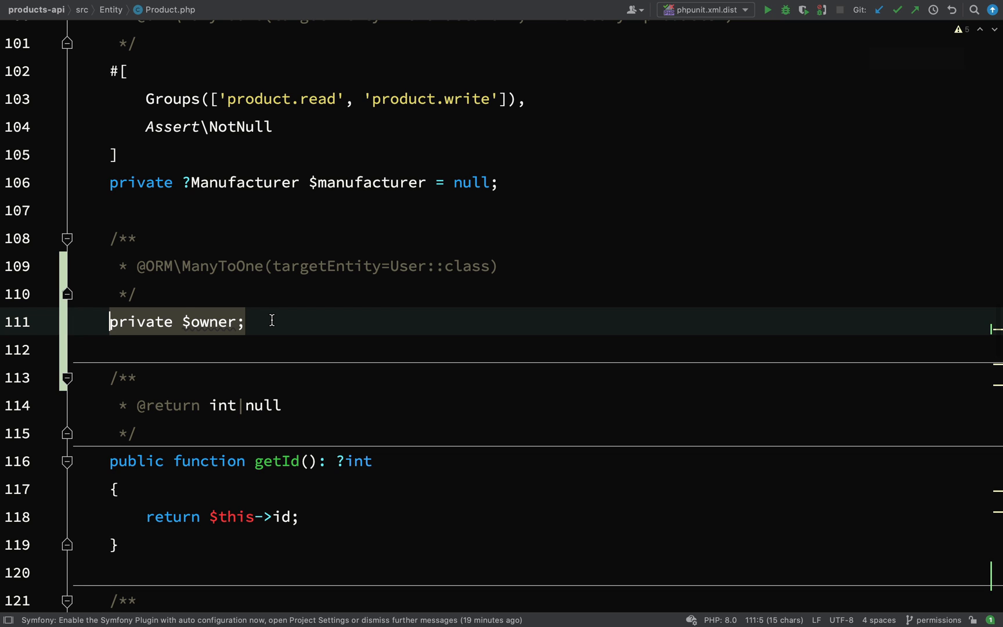
pyautogui.press('Up')
pyautogui.press('Up')
pyautogui.press('Right')
pyautogui.press('Right')
pyautogui.press('Right')
pyautogui.press('Right')
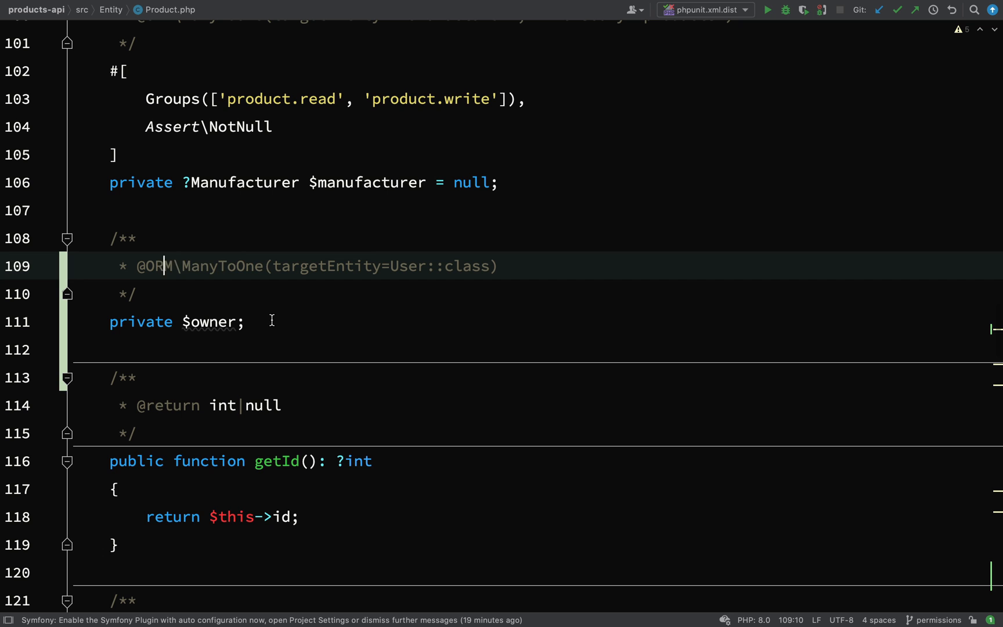
pyautogui.press('Right')
pyautogui.press('Right')
pyautogui.press('Right')
pyautogui.hotkey('alt', 'Up')
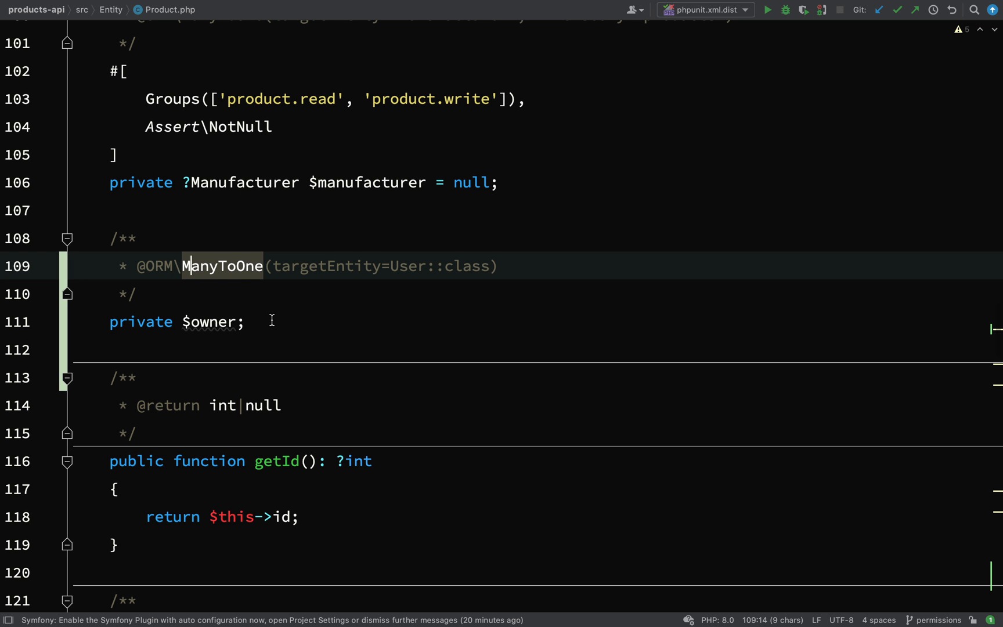
# Run php bin/console doctrine:migrations:diff and confirm generating the new migration.
pyautogui.hotkey('alt', 'F12')
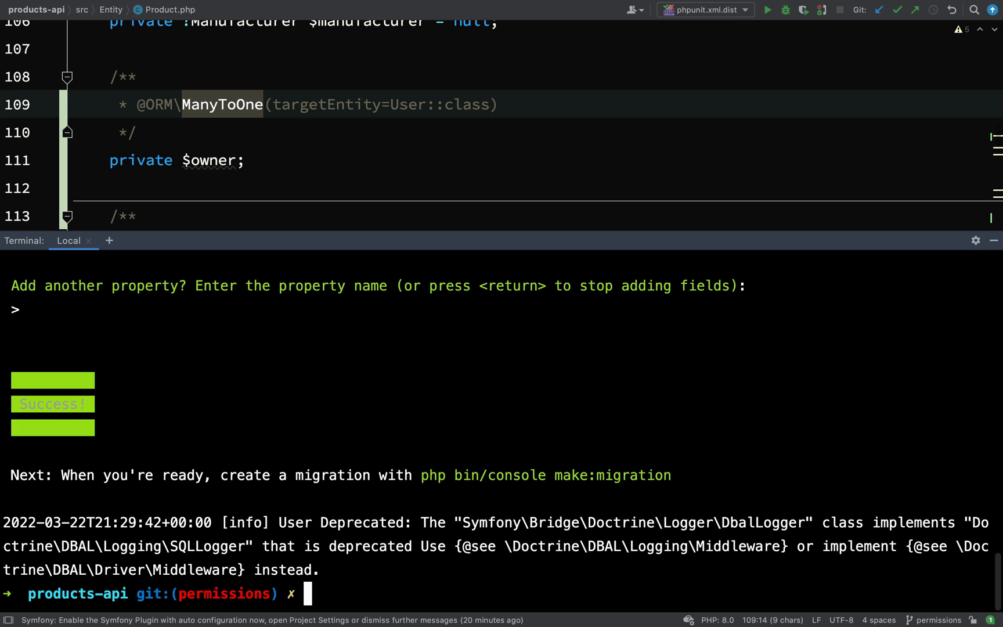
pyautogui.hotkey('ctrl', 'l')
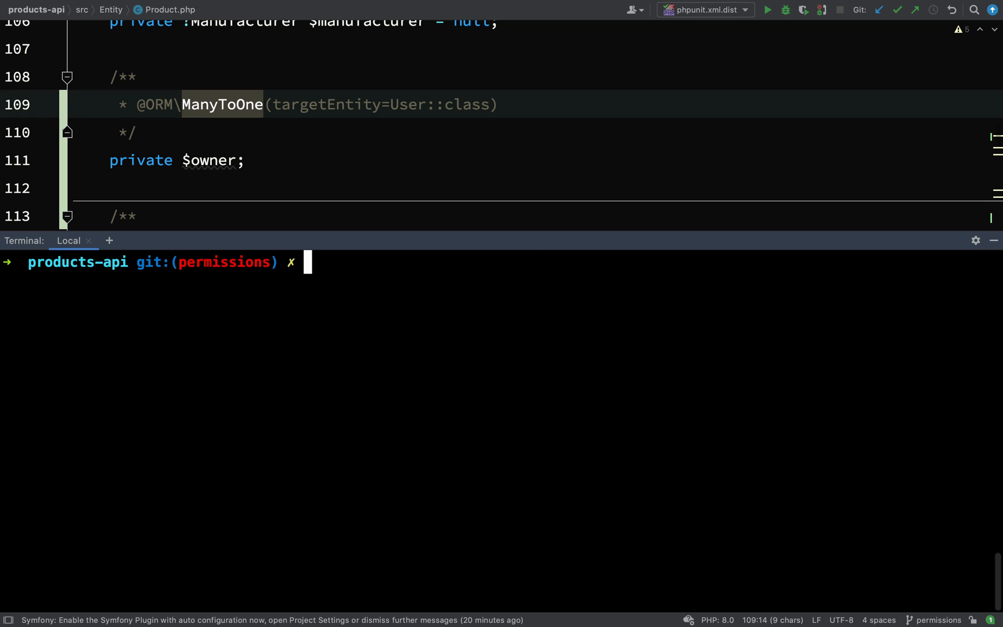
pyautogui.write('php bin/console make:entity')
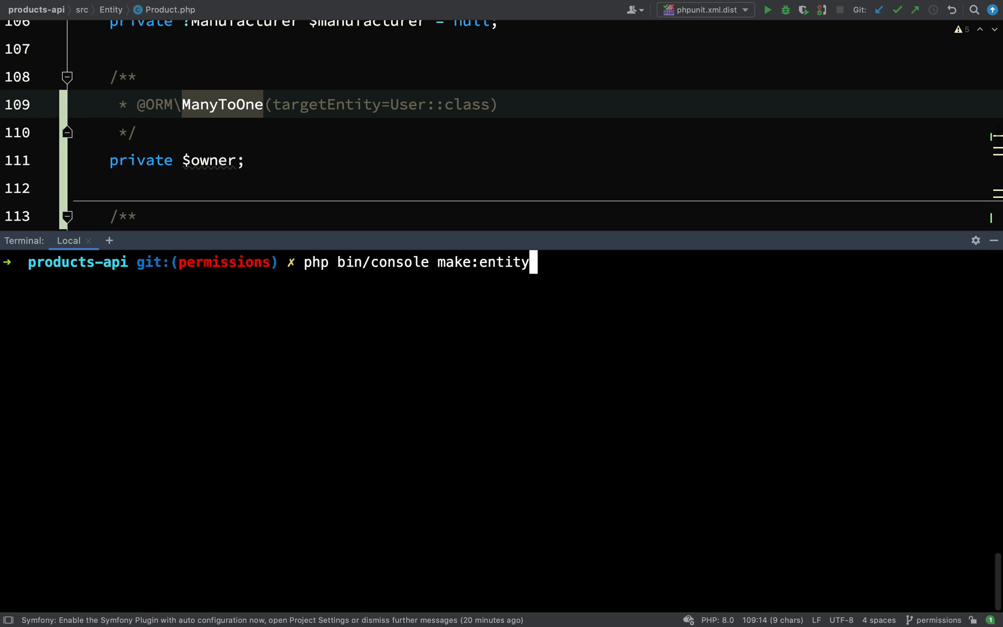
pyautogui.press('BackSpace')
pyautogui.press('BackSpace')
pyautogui.press('BackSpace')
pyautogui.press('BackSpace')
pyautogui.press('BackSpace')
pyautogui.press('BackSpace')
pyautogui.press('BackSpace')
pyautogui.press('BackSpace')
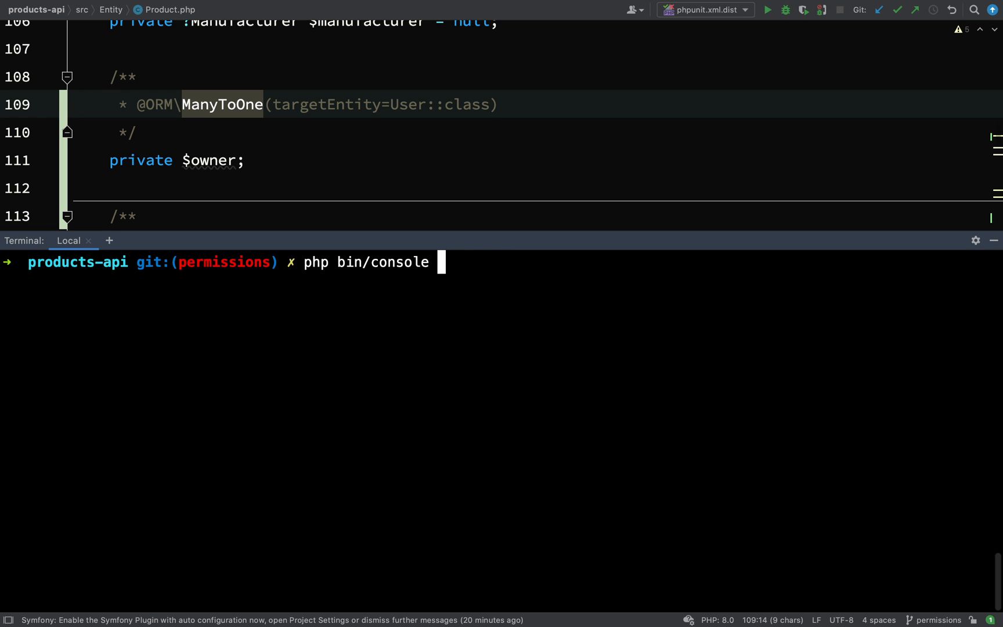
pyautogui.write('doctrine')
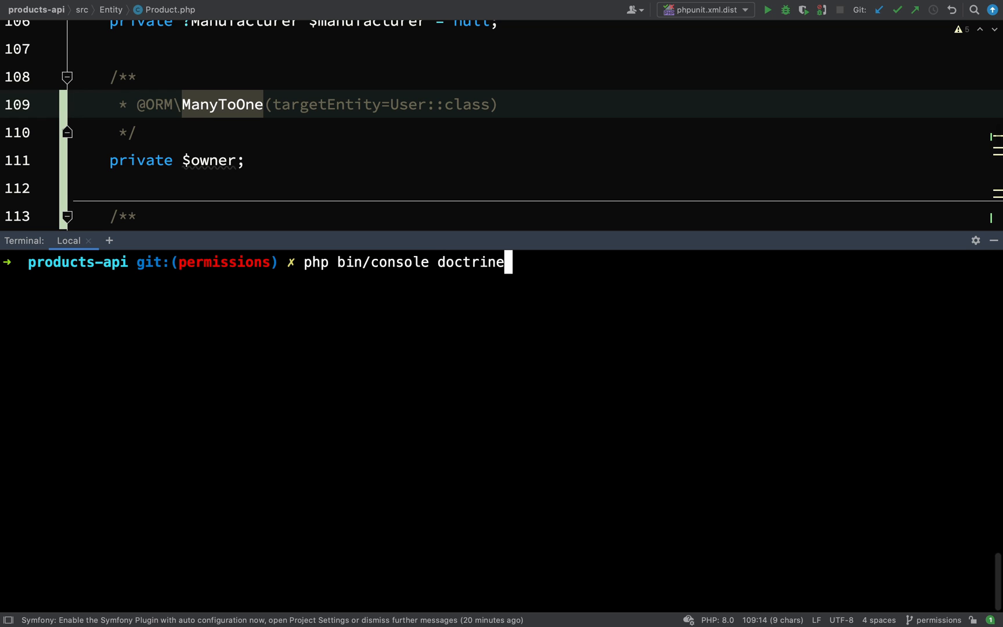
pyautogui.write(':migr')
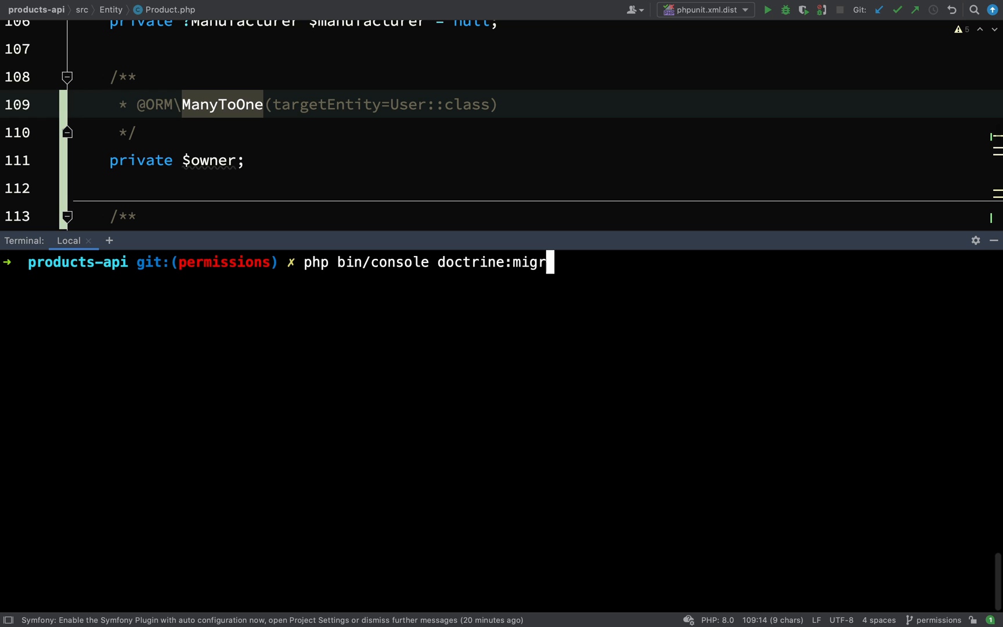
pyautogui.write('atio')
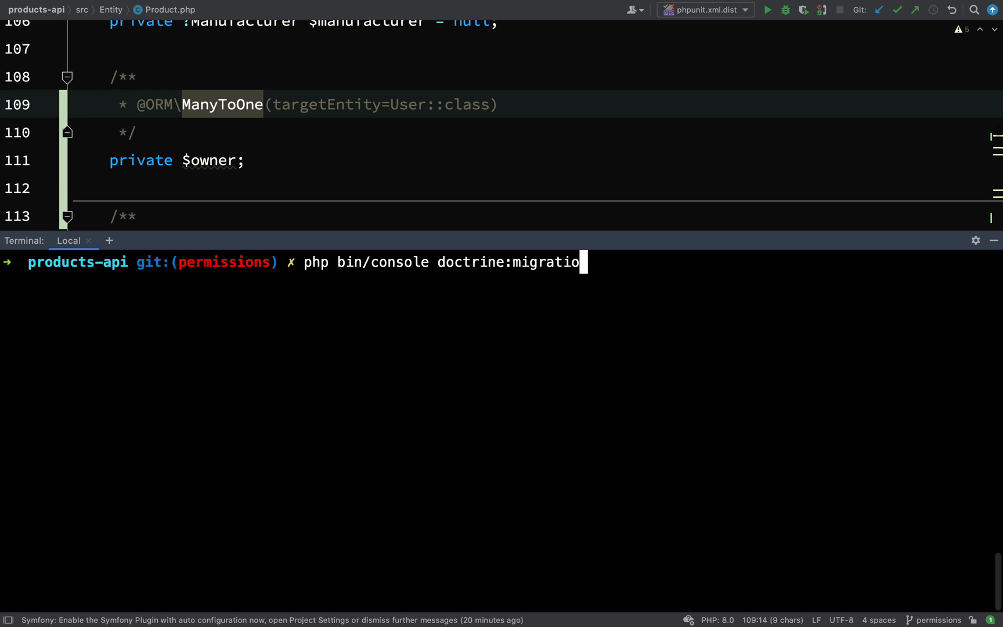
pyautogui.write('ns:')
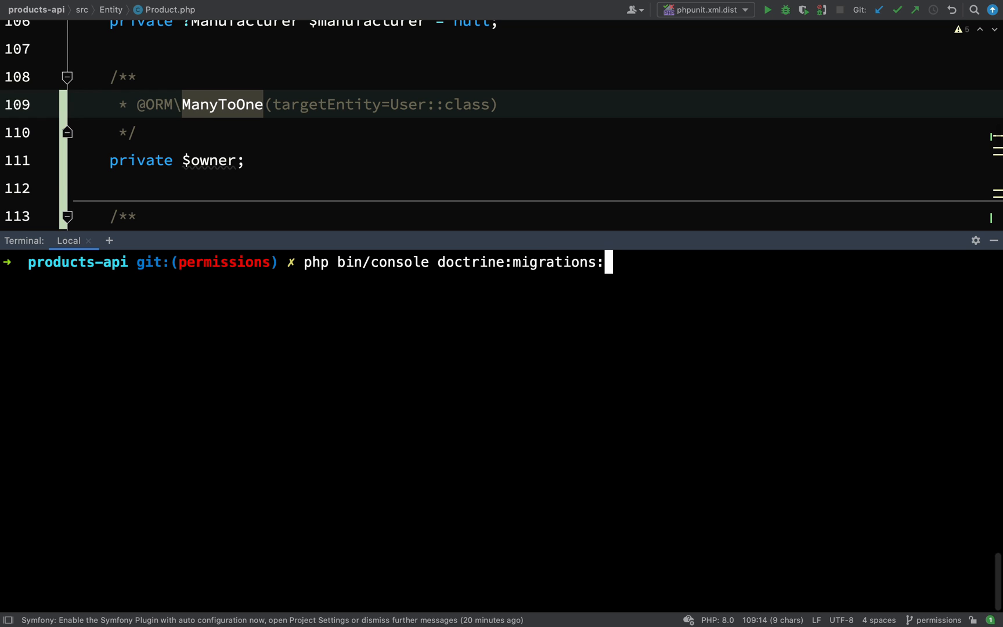
pyautogui.write('diff')
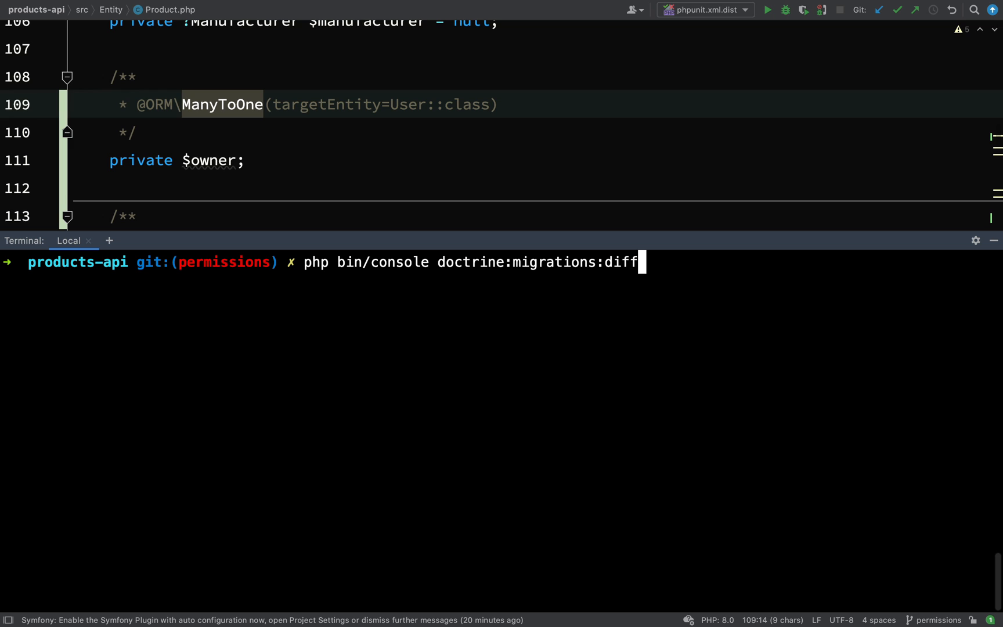
pyautogui.press('Return')
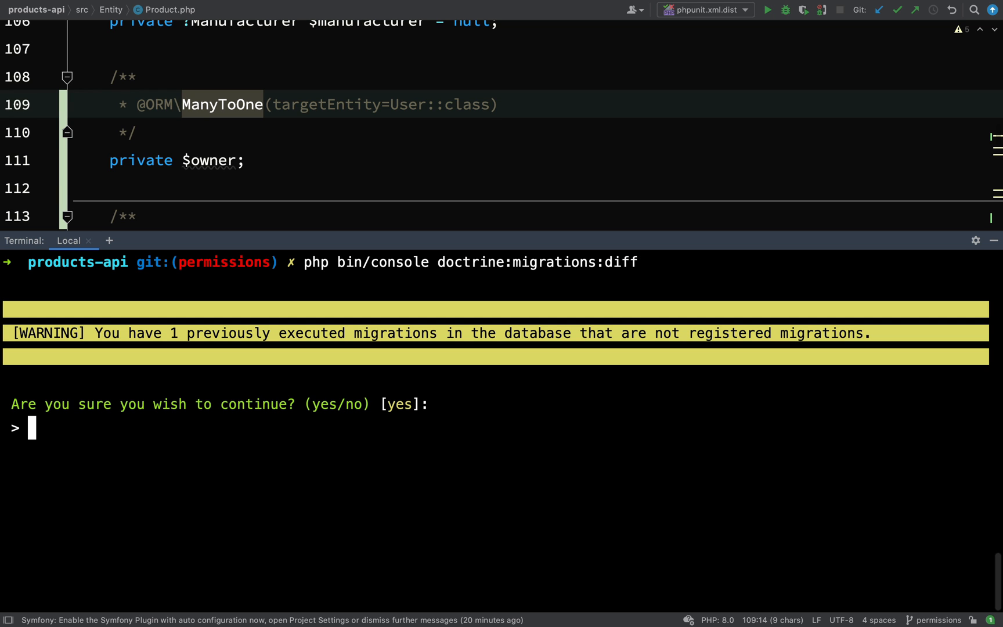
pyautogui.write('y')
pyautogui.write('es')
pyautogui.press('Return')
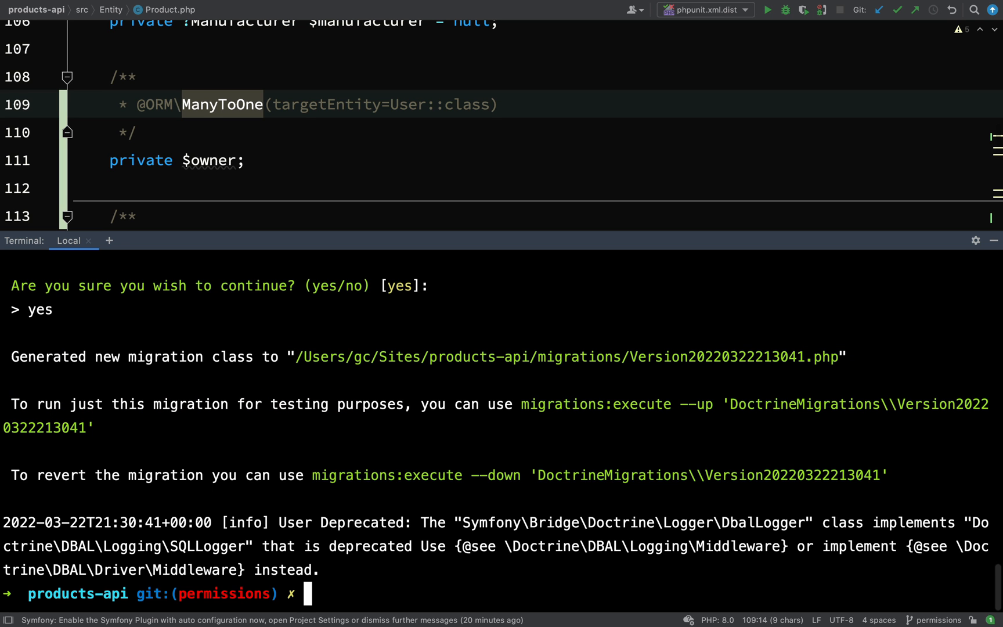
# Open Version20220322213041.php from the migrations folder in the Project tree.
pyautogui.hotkey('alt', 'F12')
pyautogui.press('super+1')
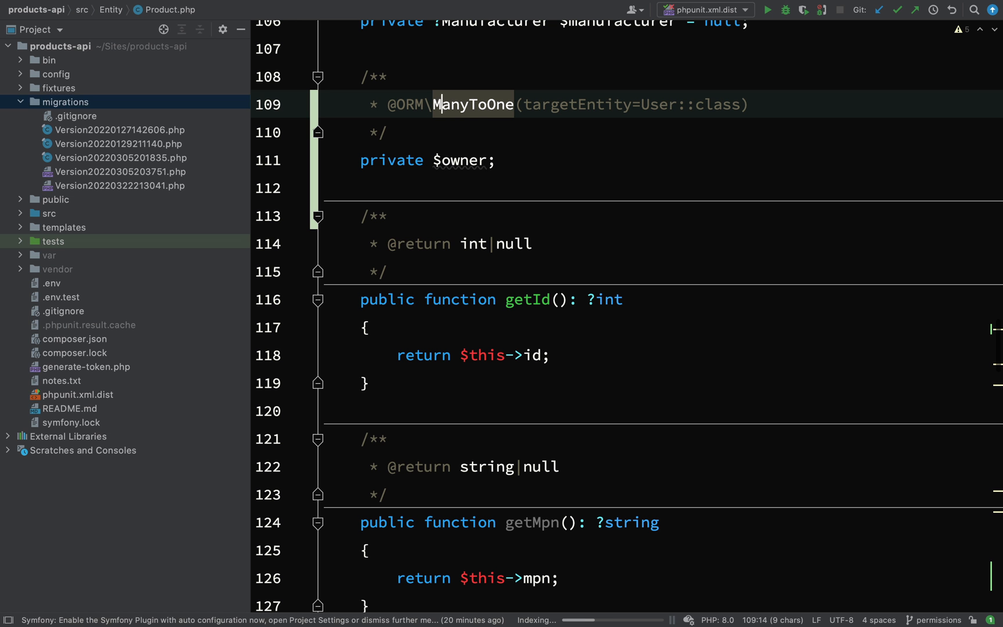
pyautogui.press('Down')
pyautogui.press('Down')
pyautogui.press('Down')
pyautogui.press('Down')
pyautogui.press('Up')
pyautogui.press('Up')
pyautogui.press('Up')
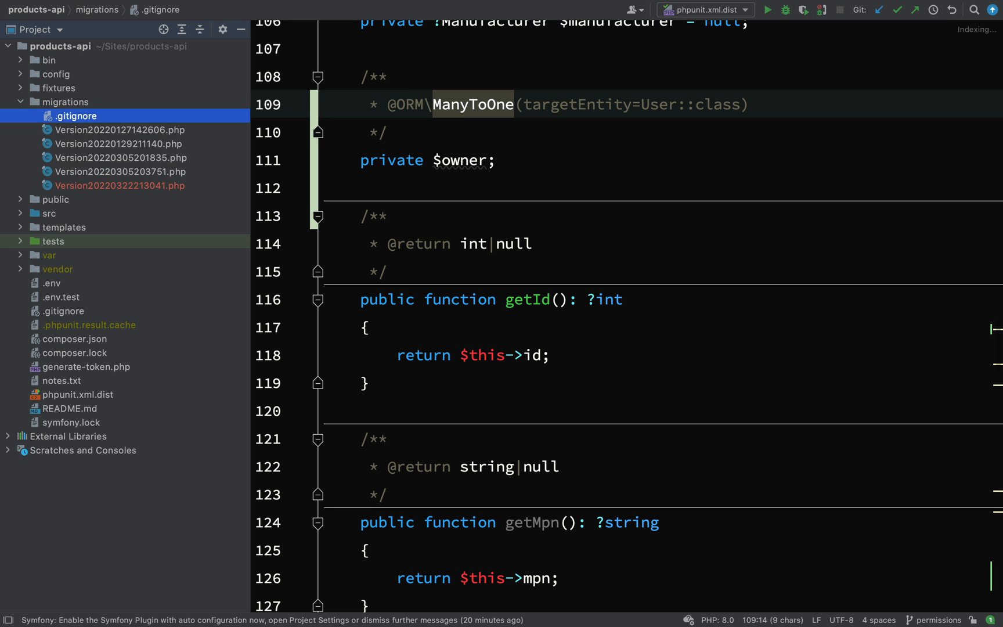
pyautogui.press('Down')
pyautogui.press('Down')
pyautogui.press('Down')
pyautogui.press('Down')
pyautogui.press('Down')
pyautogui.press('Return')
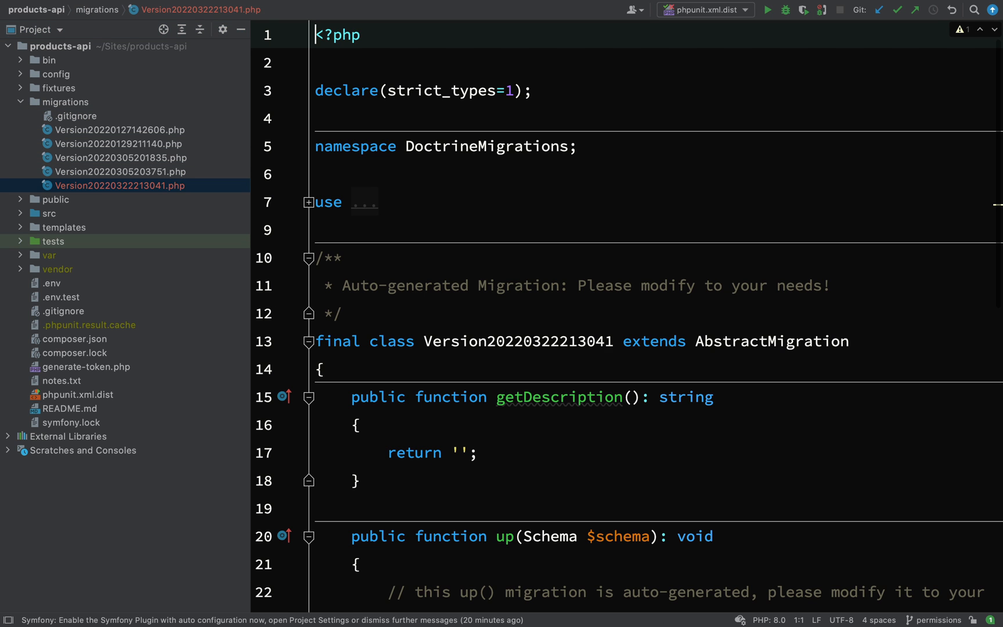
pyautogui.press('super+1')
pyautogui.scroll(-5, 459, 329)
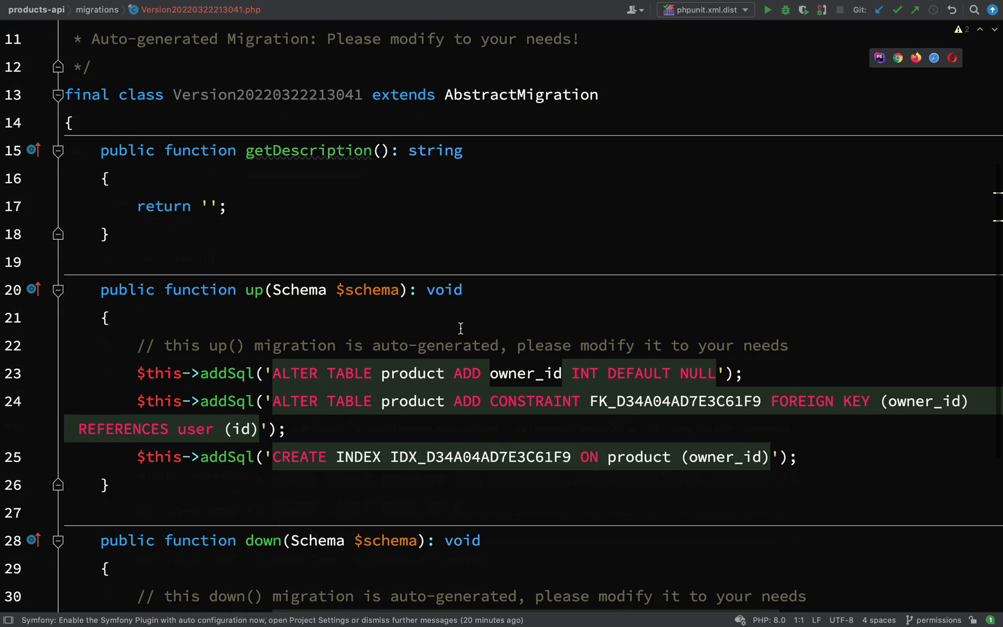
pyautogui.scroll(-4, 459, 329)
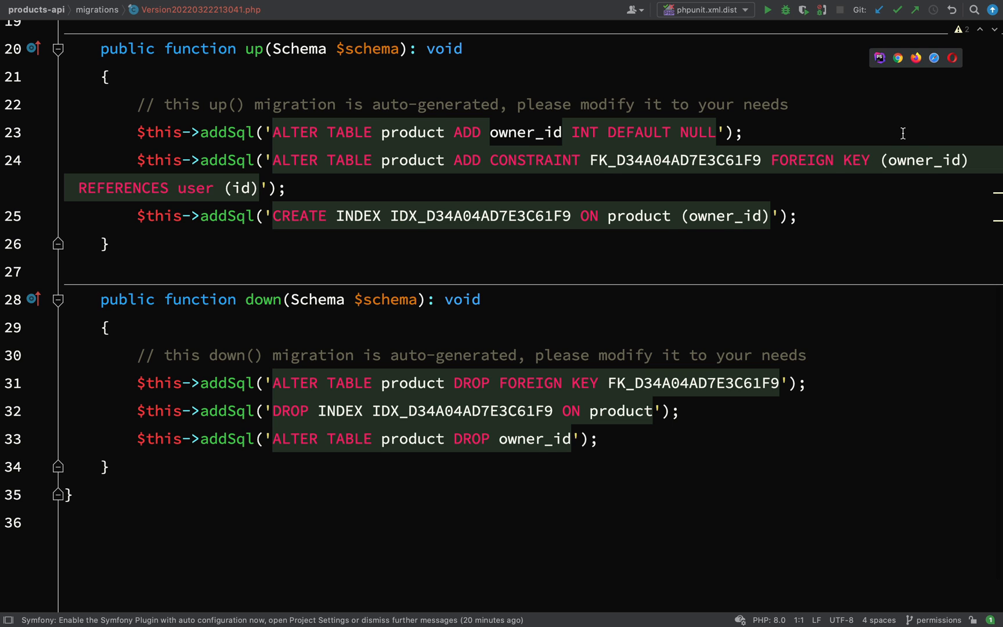
# Review the SQL adding the owner_id foreign key referencing user(id).
pyautogui.doubleClick(914, 160)
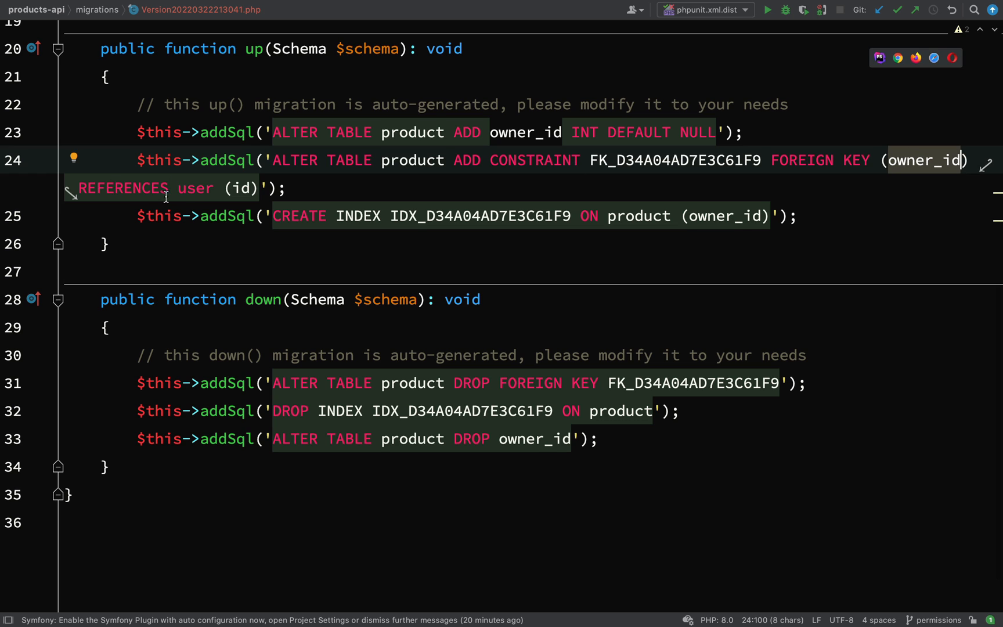
pyautogui.click(195, 188)
pyautogui.click(250, 188)
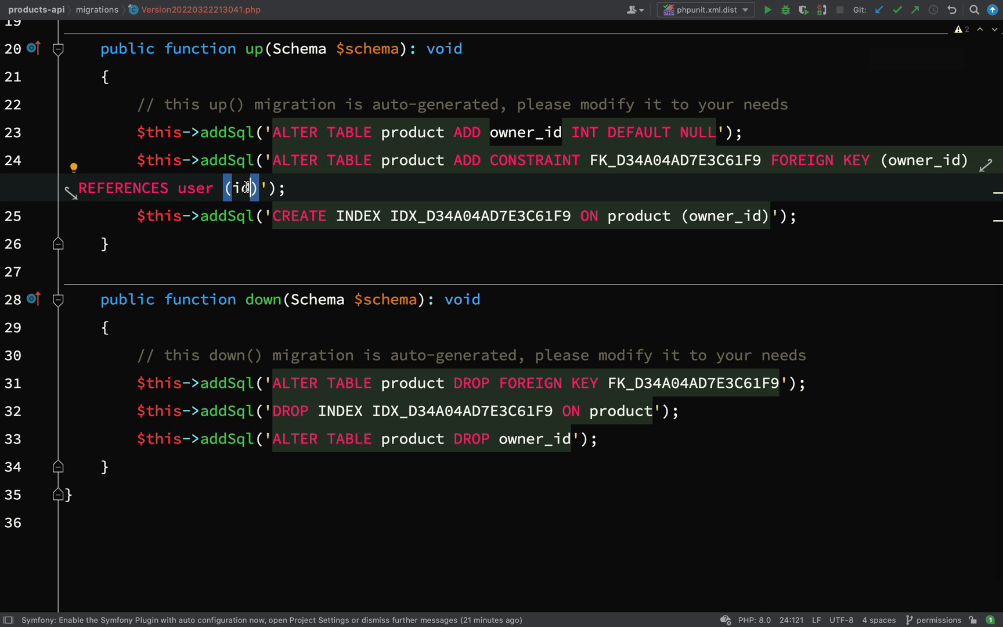
# Run doctrine:migrations:migrate and confirm executing it against products_api.
pyautogui.hotkey('alt', 'F12')
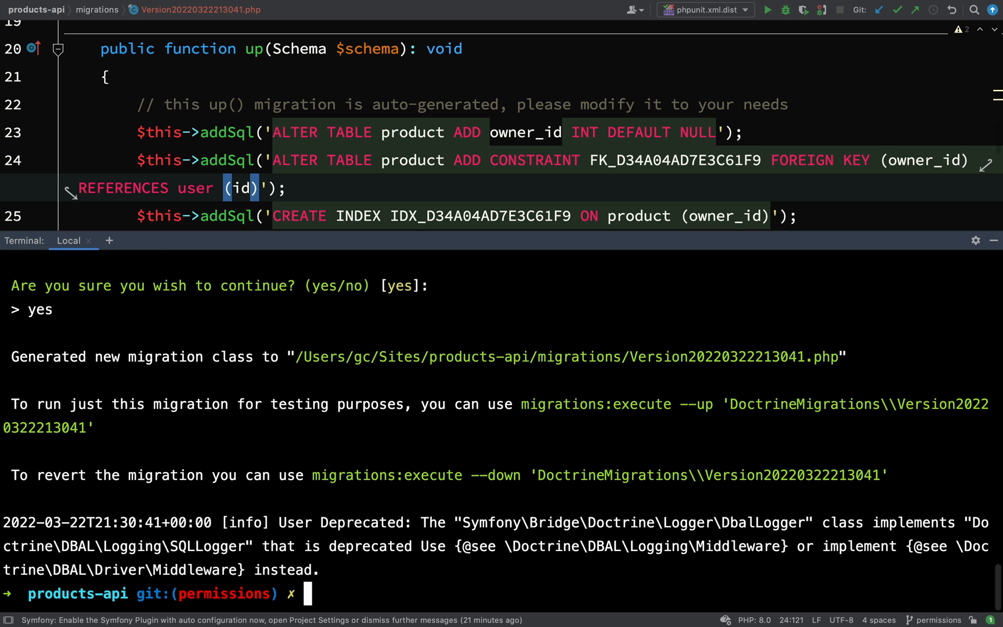
pyautogui.hotkey('ctrl', 'l')
pyautogui.press('Up')
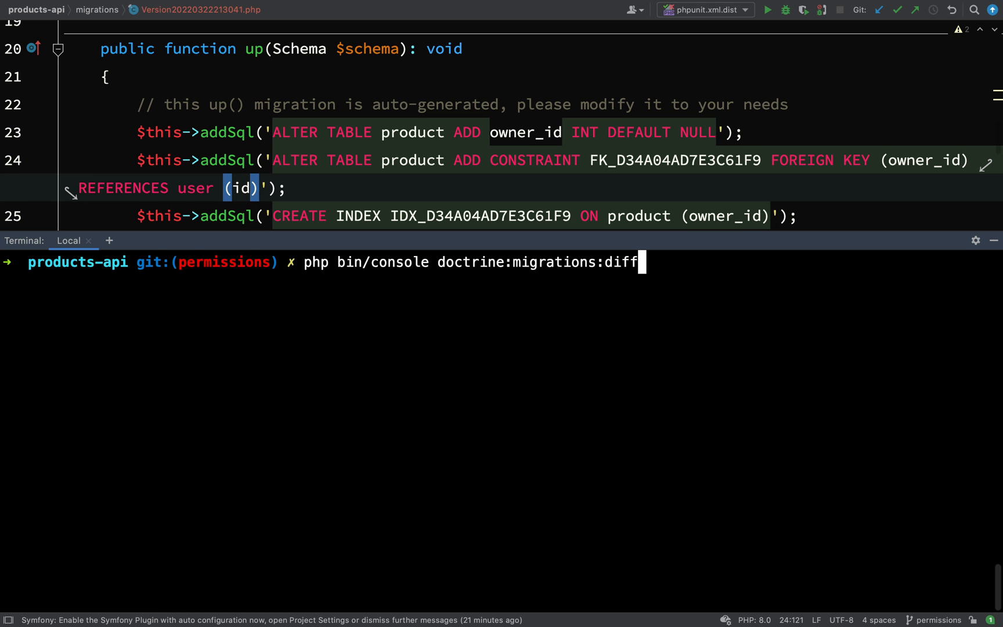
pyautogui.press('BackSpace')
pyautogui.press('BackSpace')
pyautogui.press('BackSpace')
pyautogui.press('BackSpace')
pyautogui.write('migra')
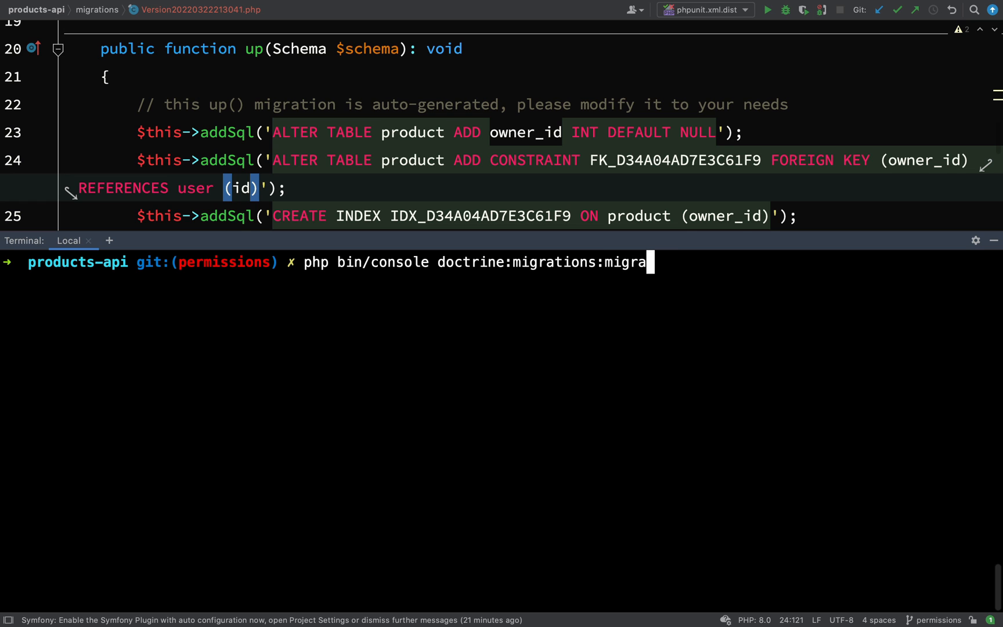
pyautogui.write('te')
pyautogui.press('Return')
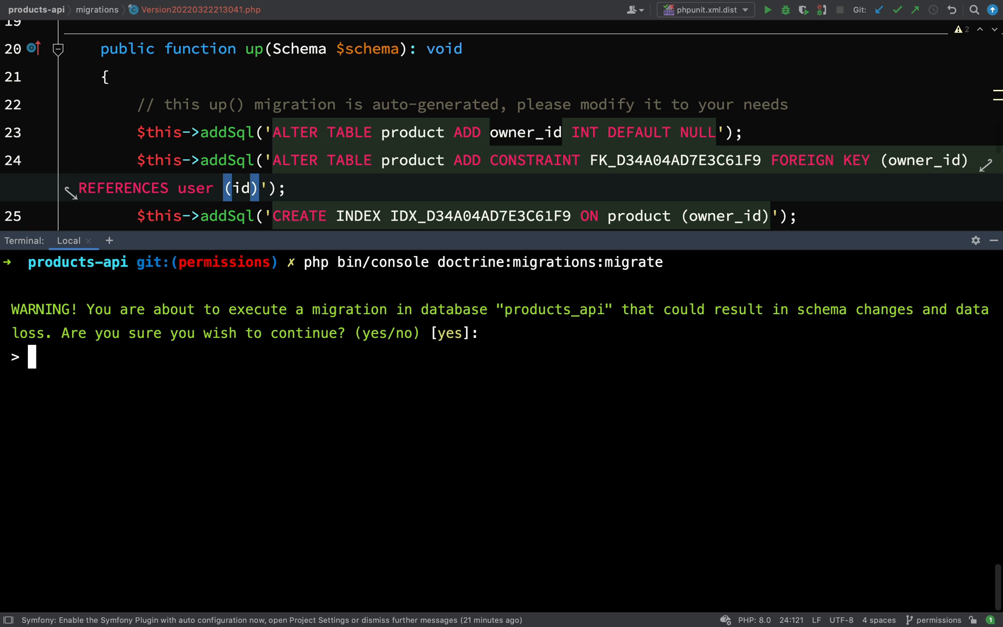
pyautogui.write('yes')
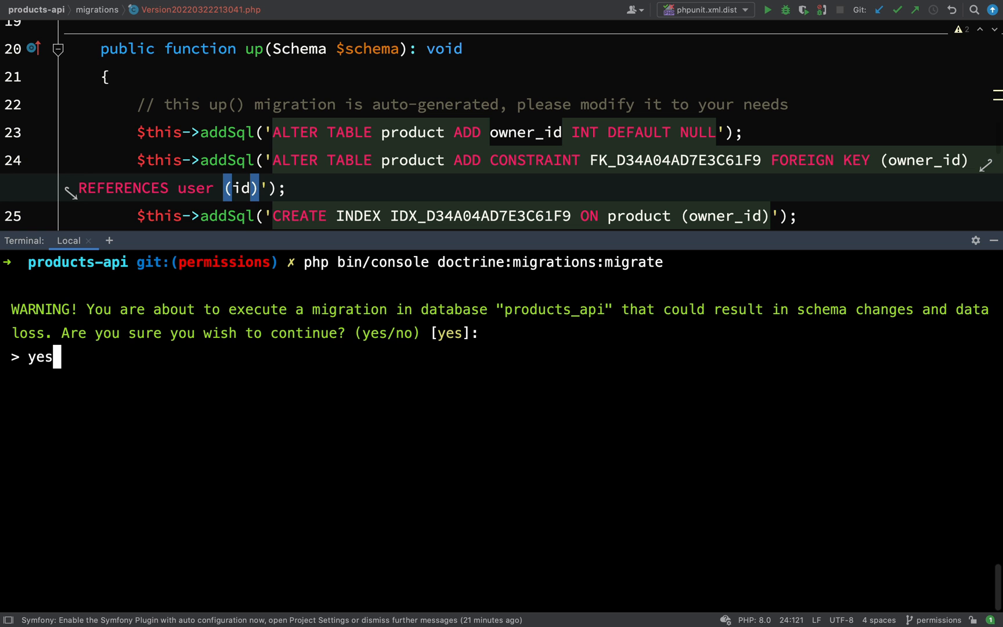
pyautogui.press('Return')
pyautogui.write('yes')
pyautogui.press('Return')
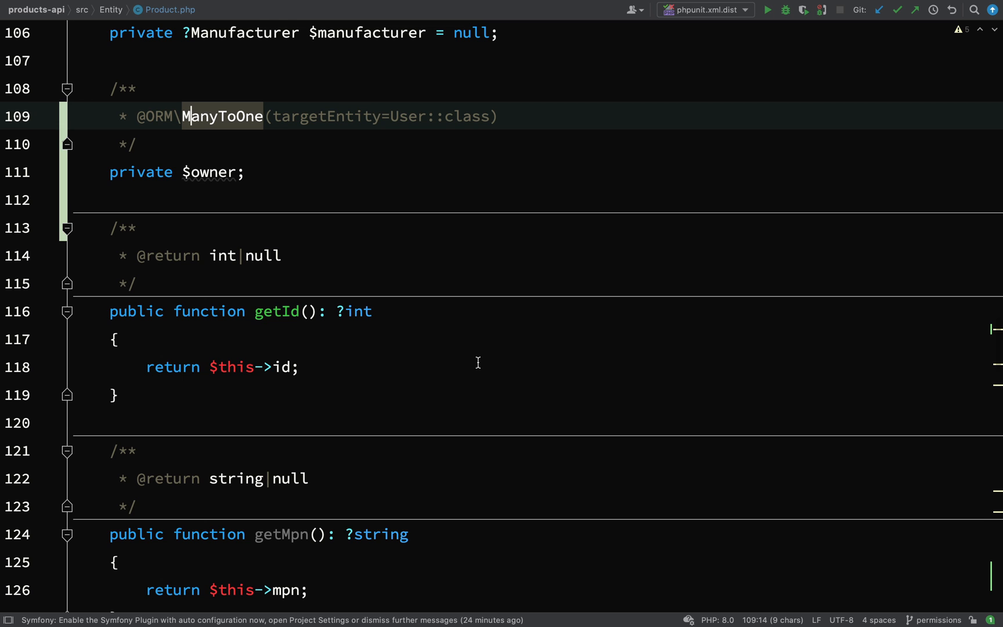
pyautogui.scroll(1, 486, 420)
pyautogui.scroll(4, 484, 421)
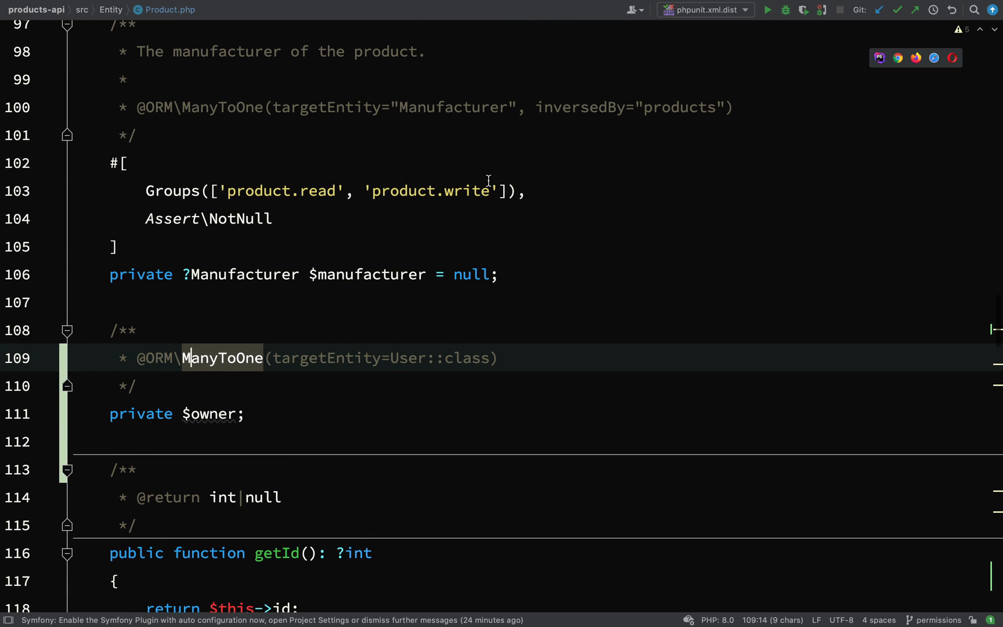
# Copy the manufacturer Groups/Assert attribute block and paste it above the owner property.
pyautogui.click(556, 189)
pyautogui.hotkey('shift', 'Home')
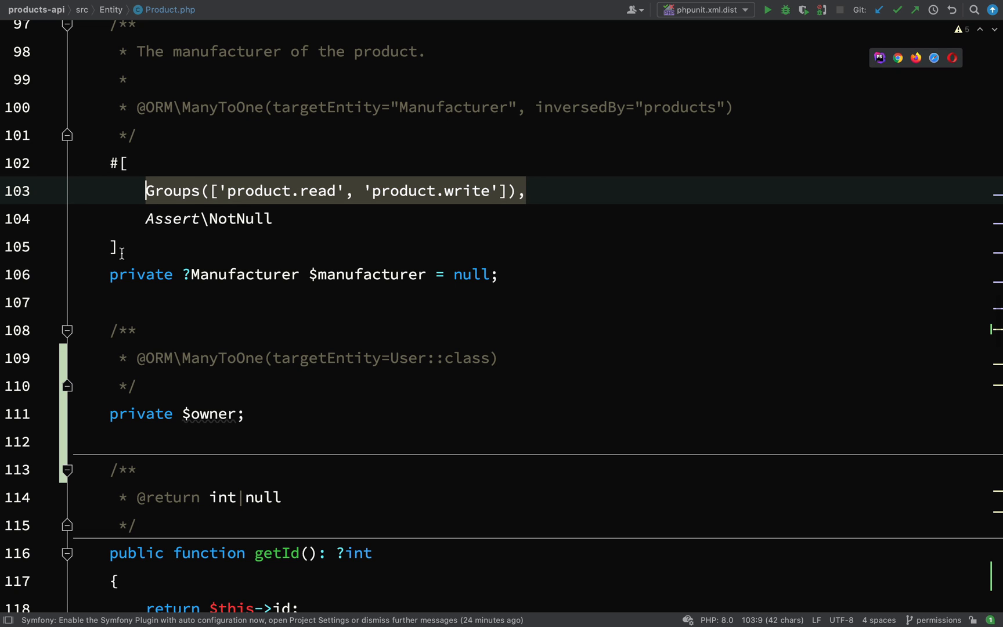
pyautogui.hotkey('alt', 'Up')
pyautogui.hotkey('alt', 'Up')
pyautogui.hotkey('alt', 'Up')
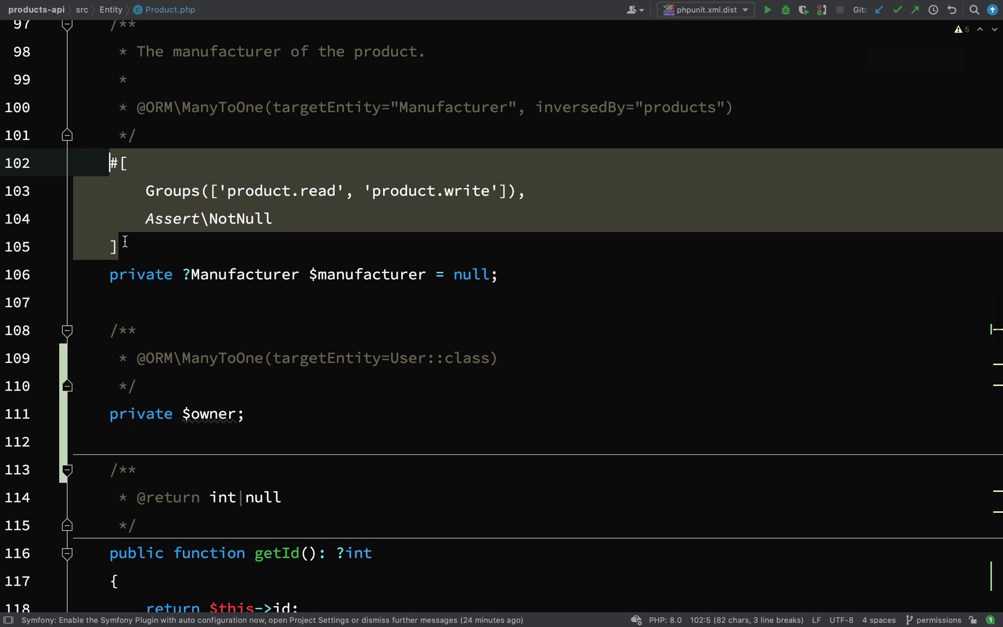
pyautogui.click(188, 376)
pyautogui.press('Return')
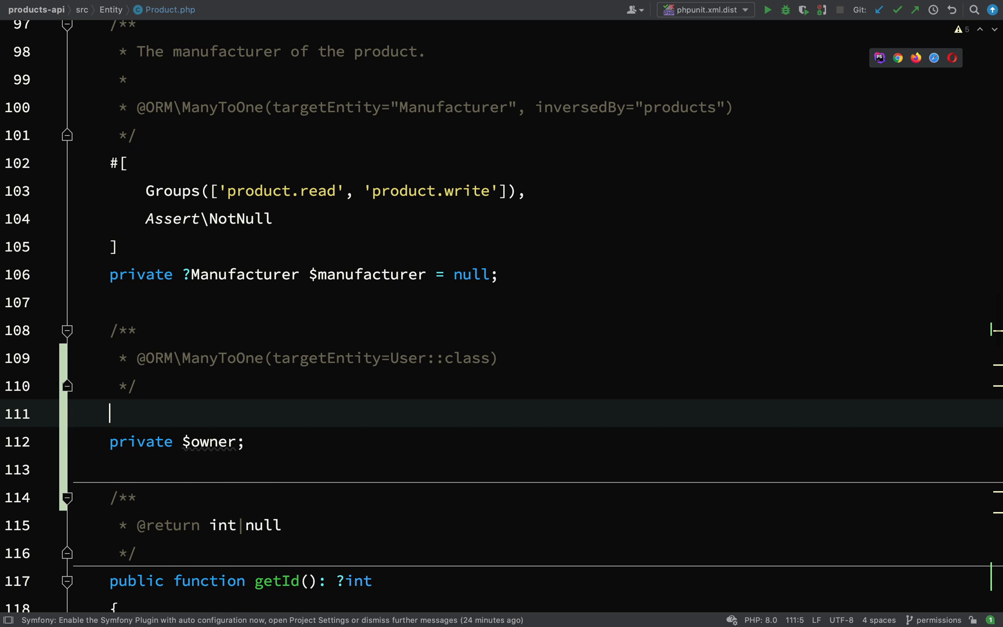
pyautogui.write("#[         Groups(['product.read', 'product.write']),         Assert\\NotNull     ]")
# Remove the Assert\NotNull line and trailing comma, leaving Groups product.read and product.write.
pyautogui.click(293, 471)
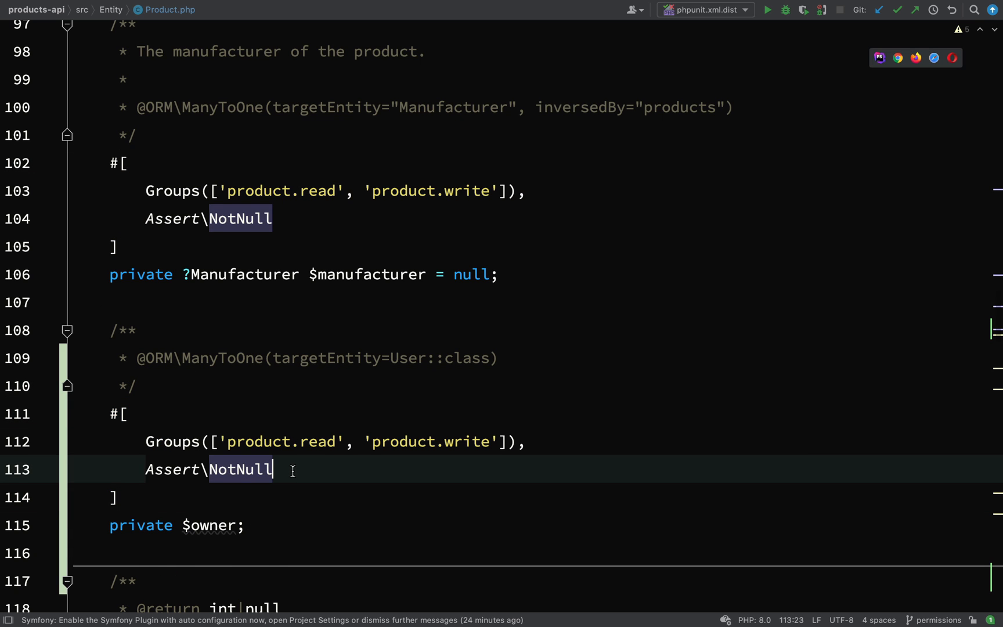
pyautogui.hotkey('shift', 'Up')
pyautogui.hotkey('shift', 'End')
pyautogui.press('BackSpace')
pyautogui.press('BackSpace')
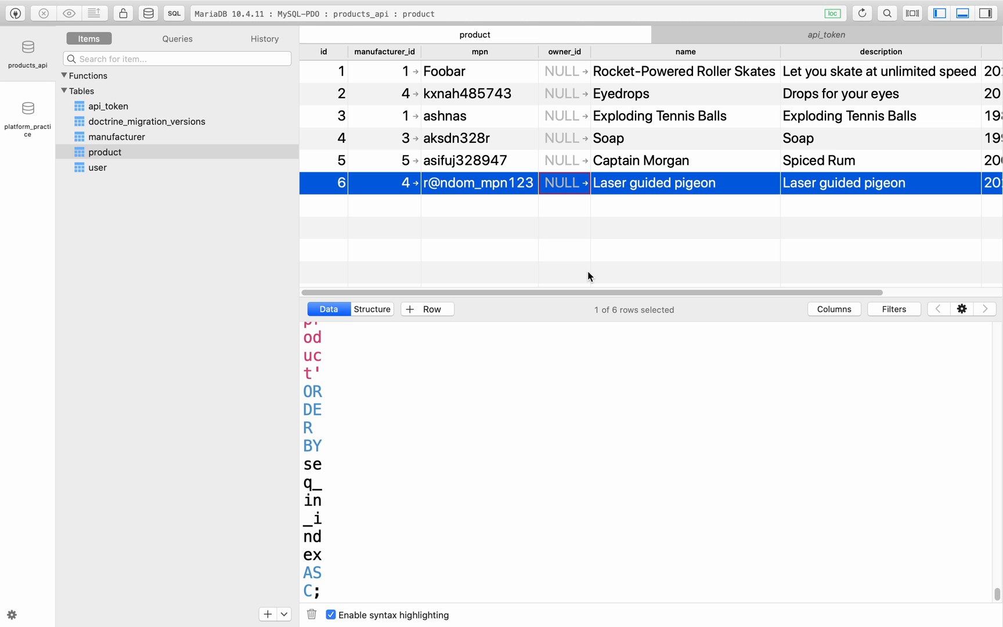
# Set owner_id of the Laser guided pigeon product (id 6) to 1 and return to Product.php.
pyautogui.doubleClick(573, 181)
pyautogui.write('1')
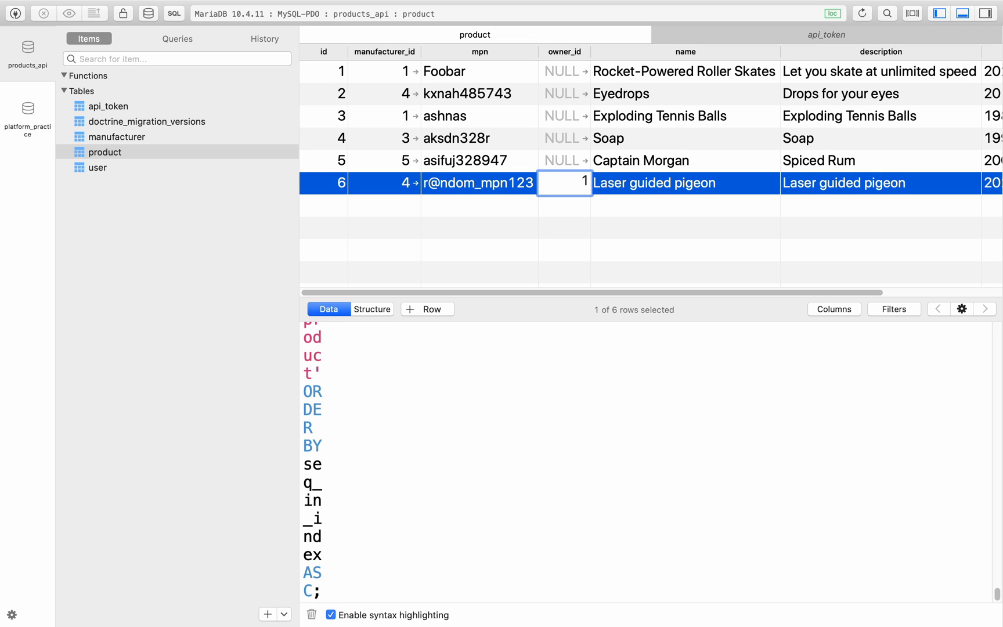
pyautogui.press('Return')
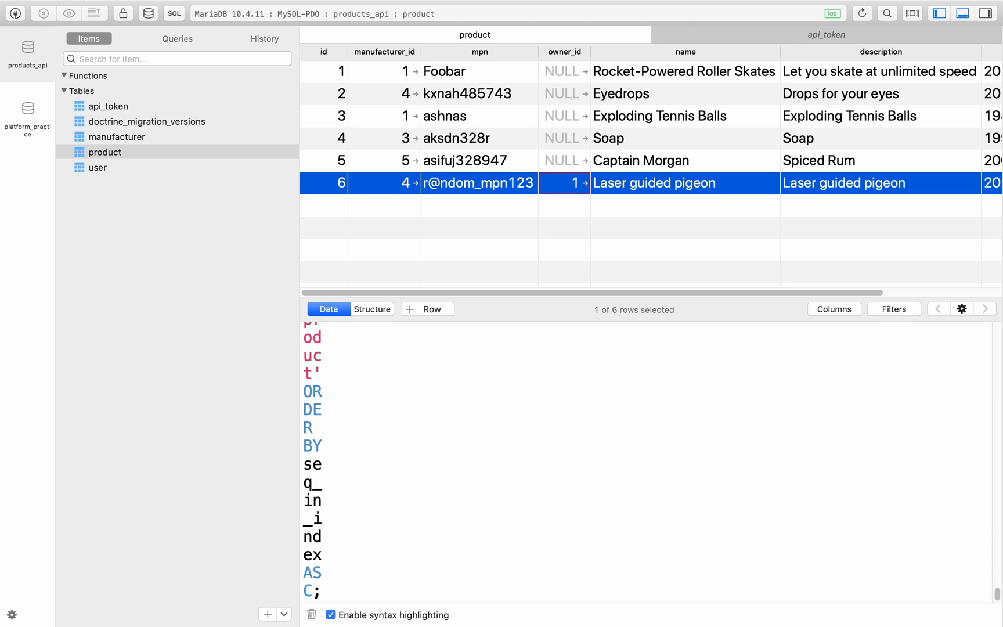
pyautogui.press('super+Tab')
pyautogui.scroll(4, 530, 285)
pyautogui.scroll(3, 532, 289)
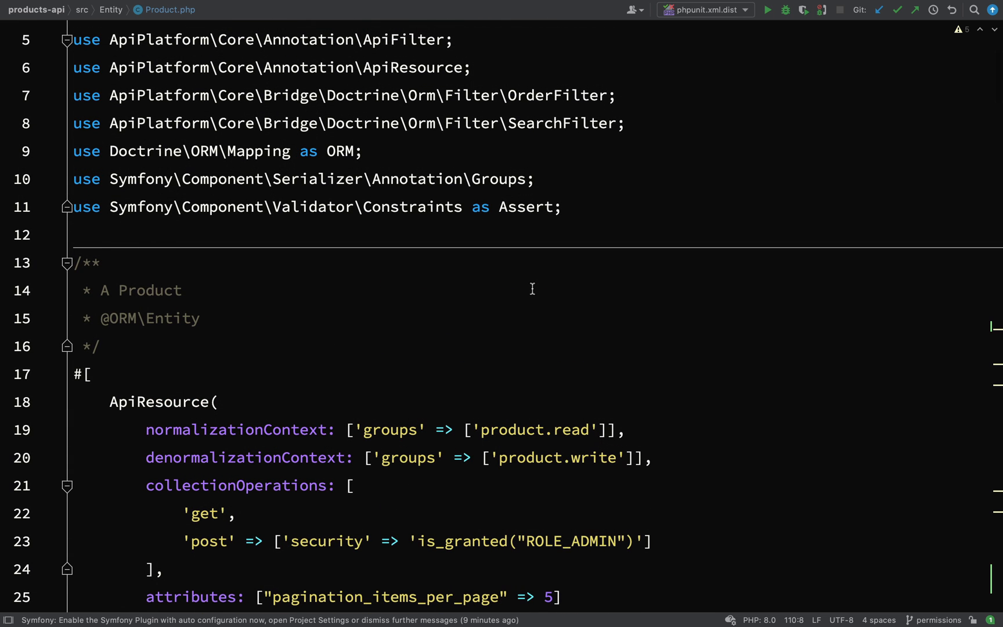
pyautogui.scroll(-1, 533, 289)
pyautogui.scroll(-3, 532, 290)
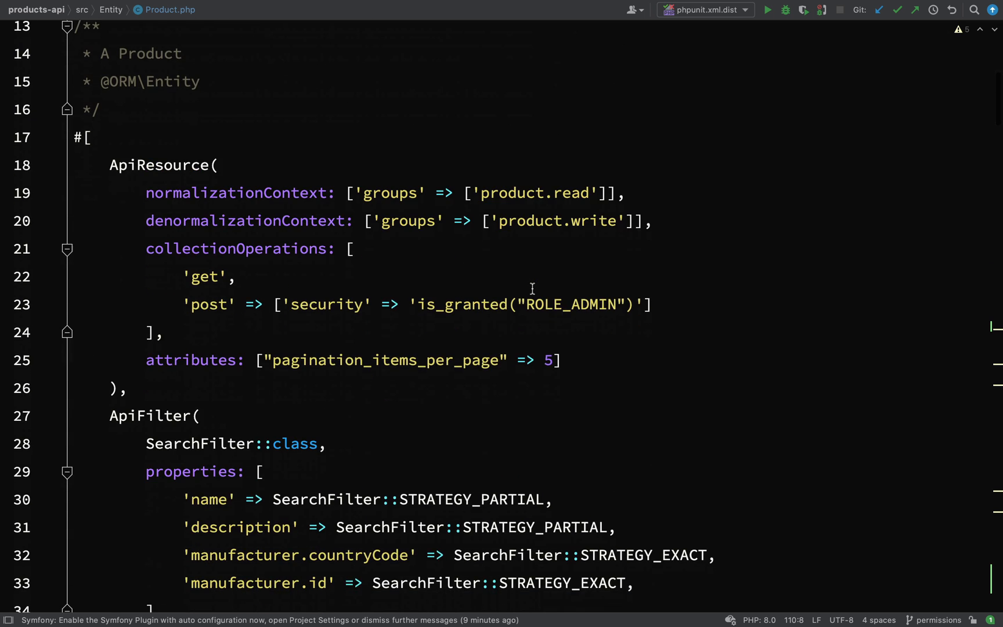
pyautogui.scroll(-3, 533, 290)
pyautogui.scroll(-2, 532, 290)
pyautogui.scroll(-1, 533, 289)
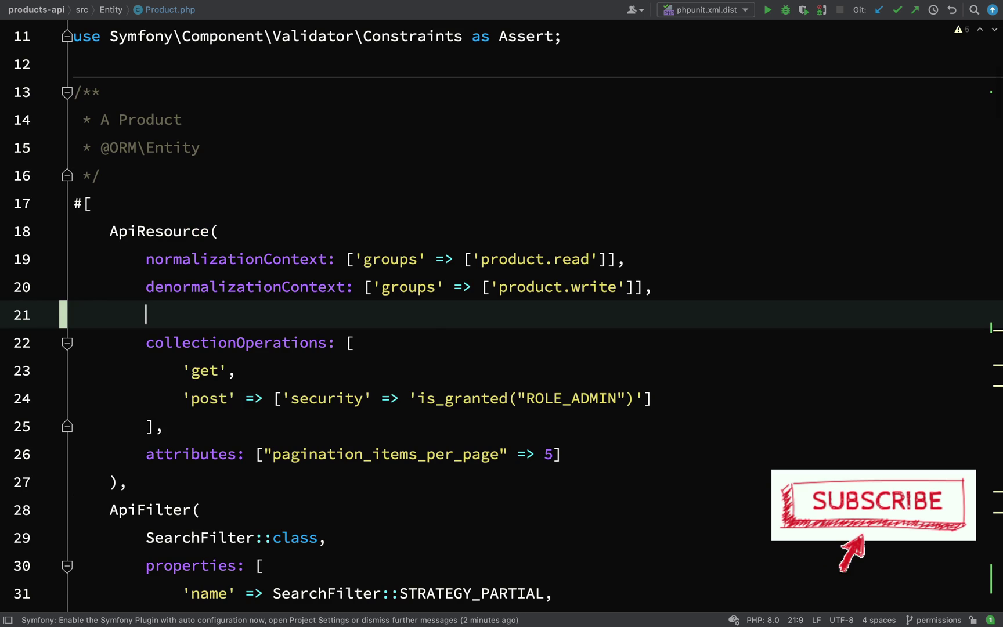
pyautogui.write('item')
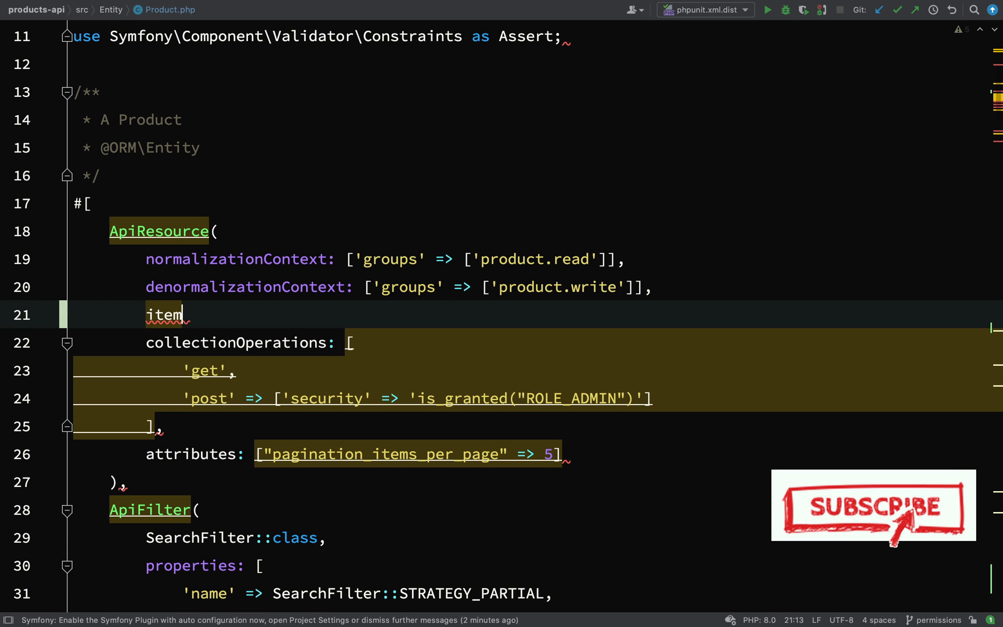
pyautogui.write('Oper')
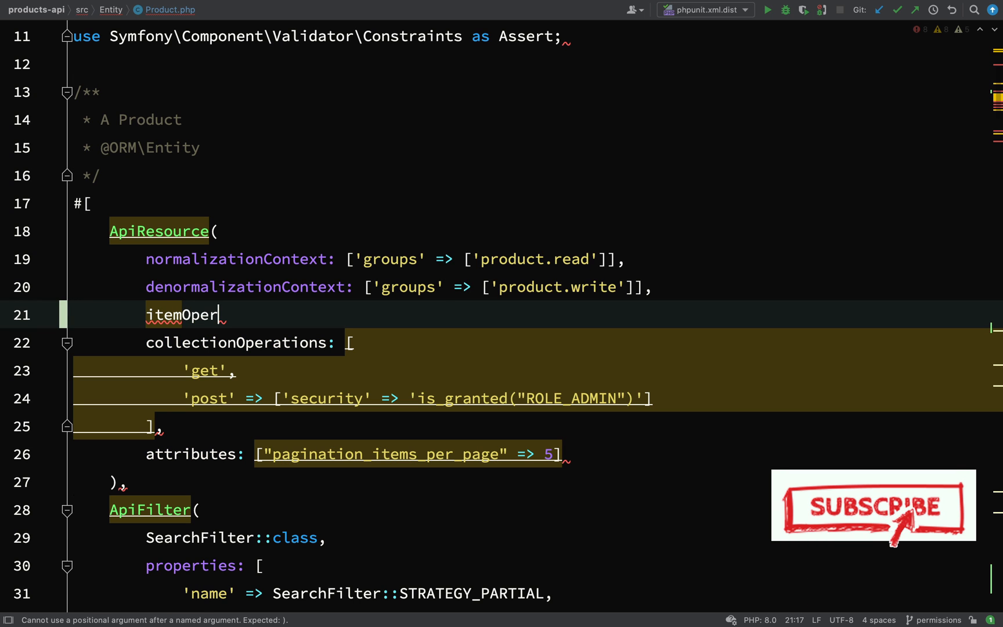
pyautogui.write('ations')
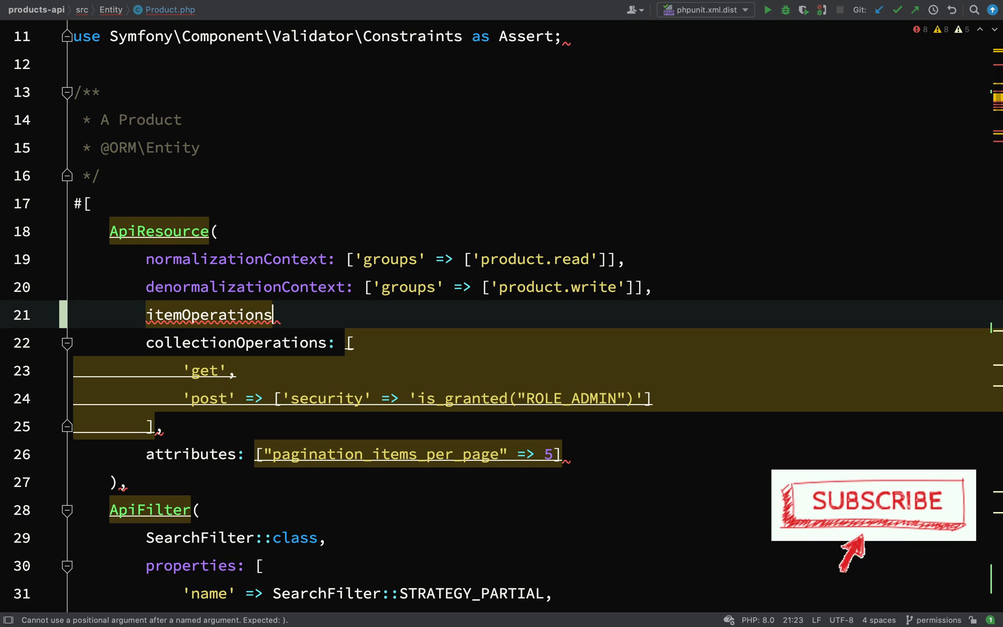
pyautogui.write(': [')
# Add a 'put' item operation with security 'is_granted("ROLE_USER")'.
pyautogui.press('Return')
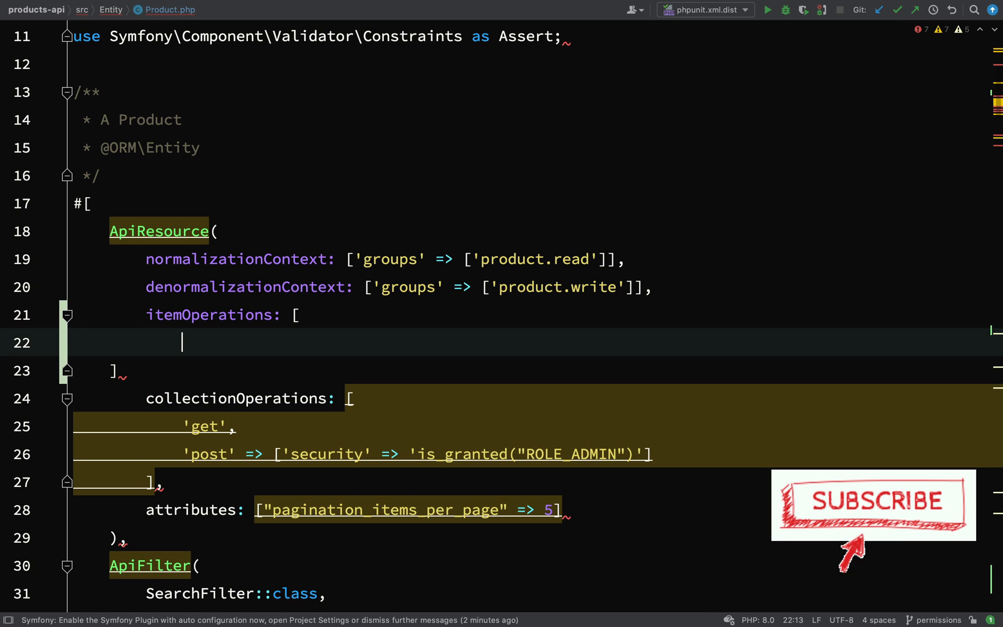
pyautogui.write("'get")
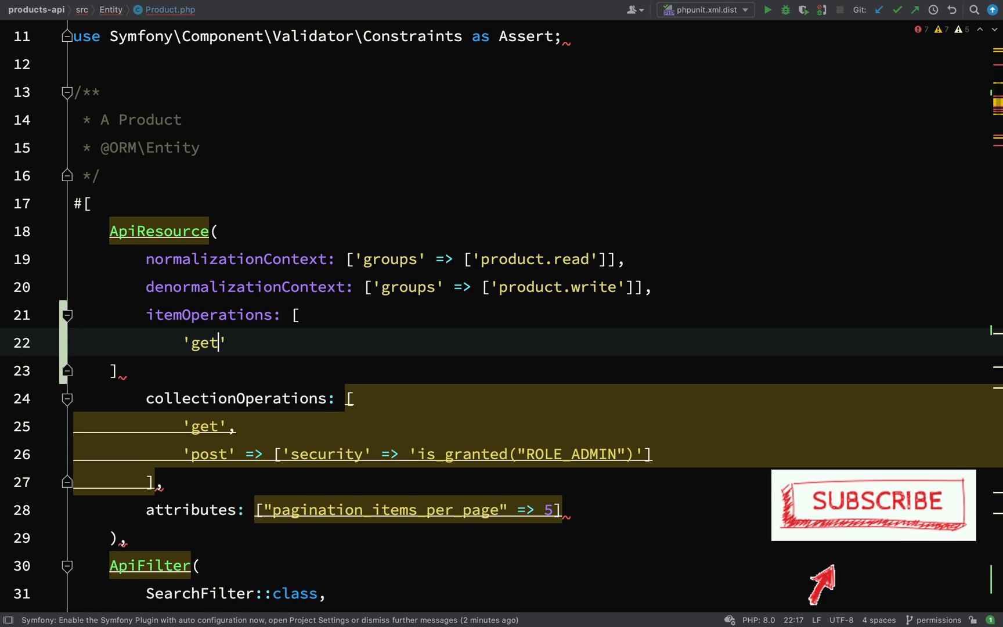
pyautogui.write("',")
pyautogui.press('Down')
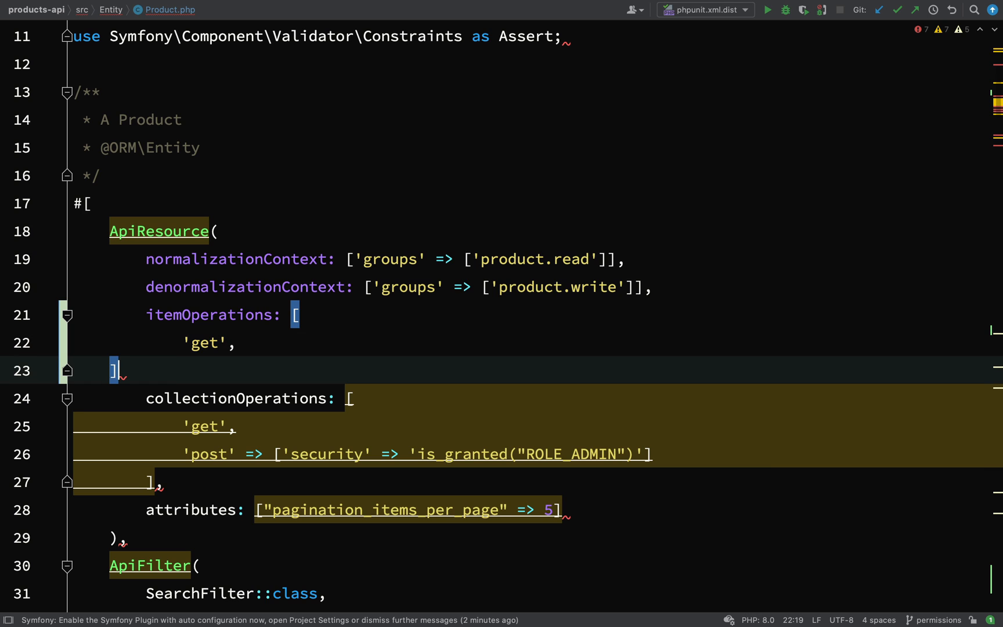
pyautogui.write(',')
pyautogui.press('Up')
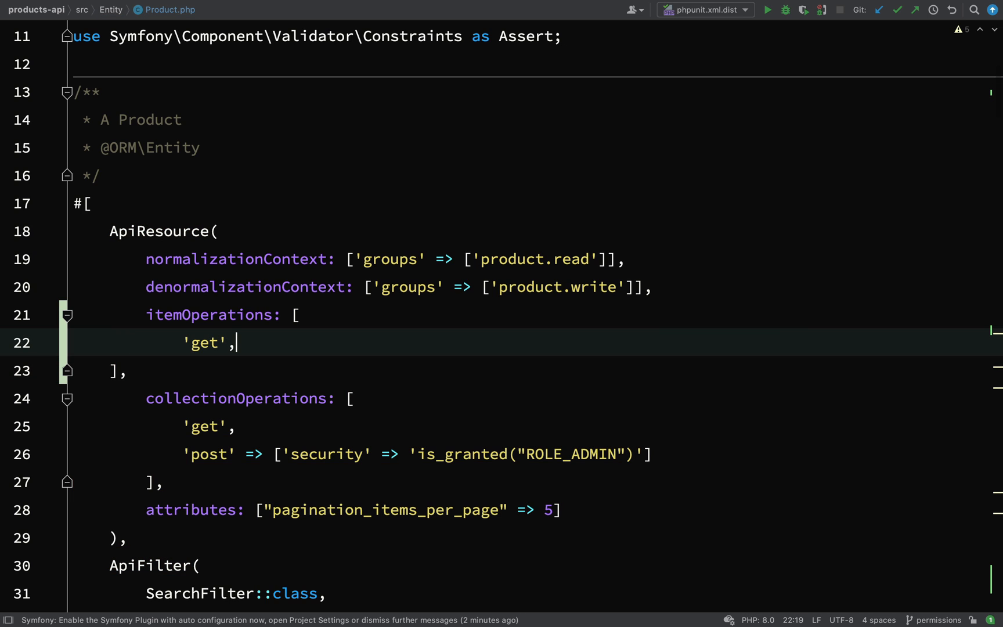
pyautogui.press('Return')
pyautogui.write("'p")
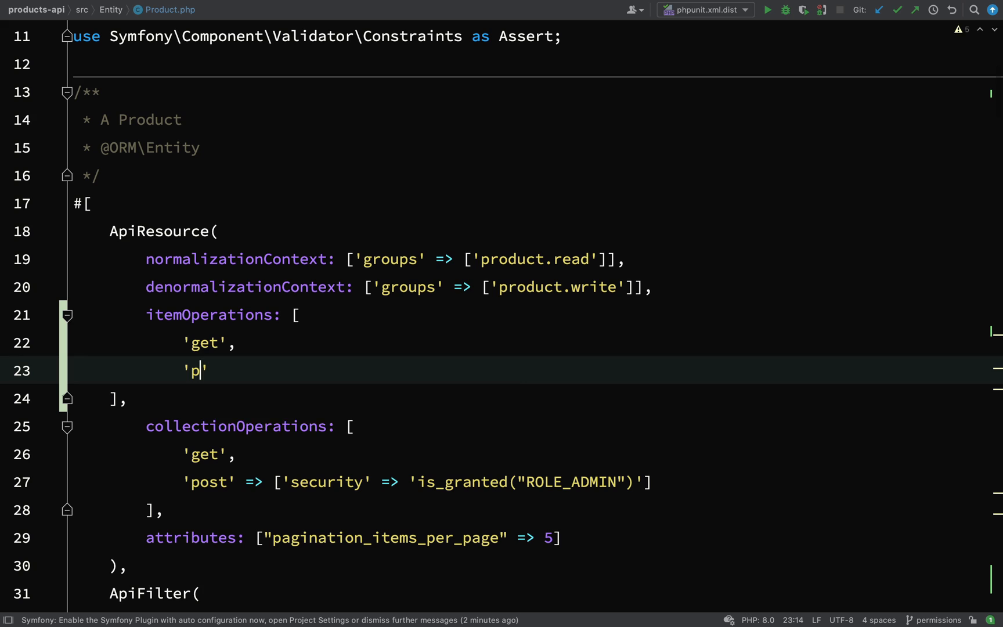
pyautogui.write("ut' ")
pyautogui.write('=> ')
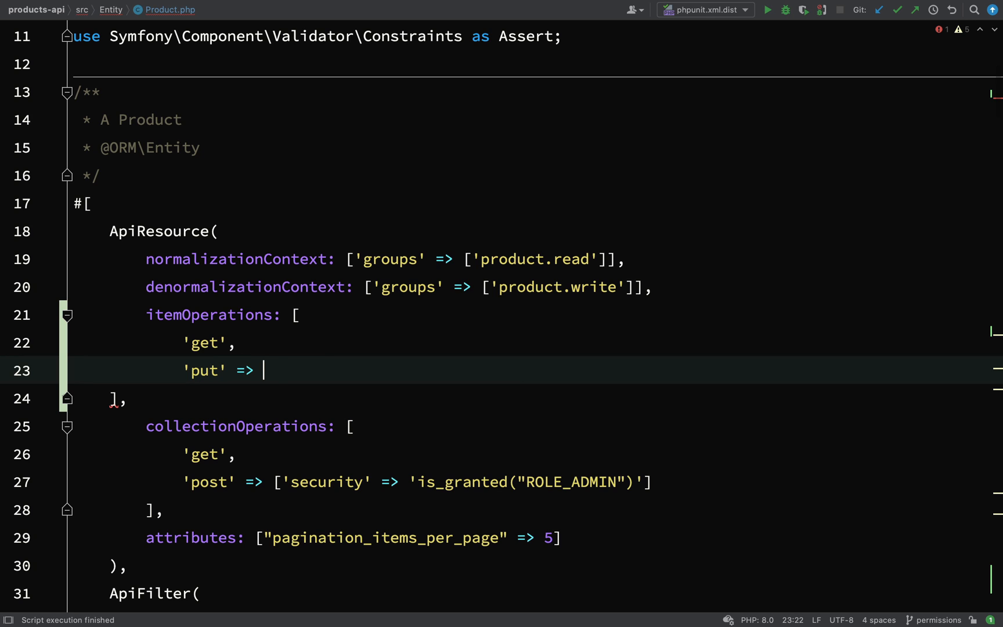
pyautogui.write('[')
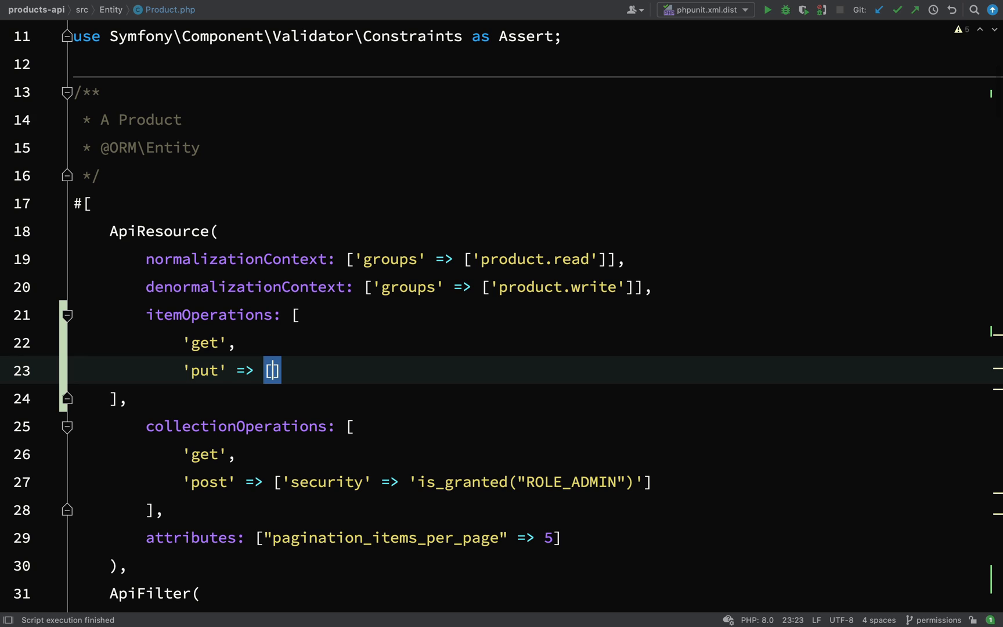
pyautogui.write("'sec")
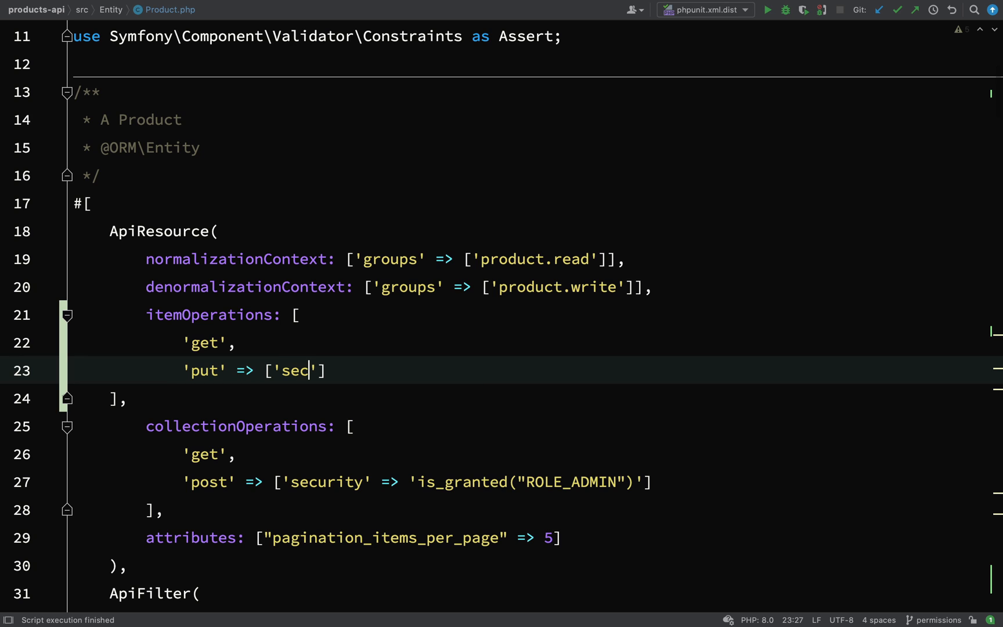
pyautogui.write("urity' ")
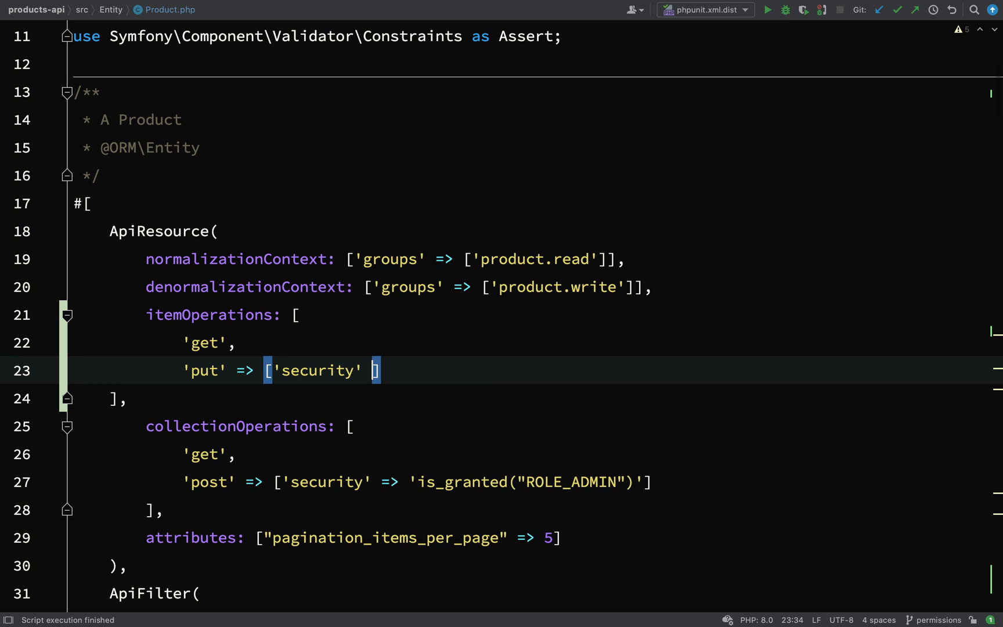
pyautogui.write('=> ')
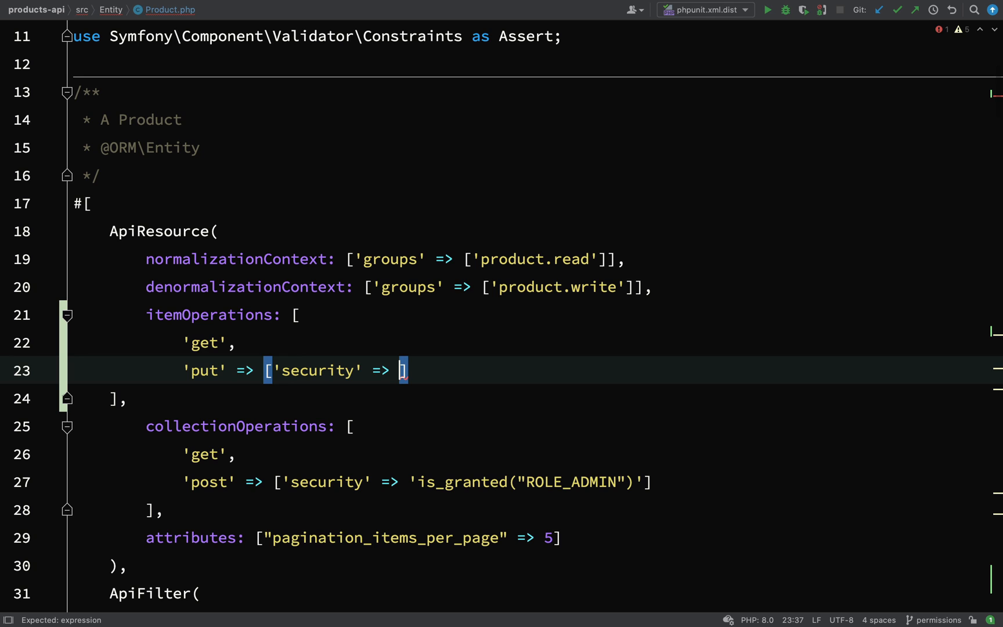
pyautogui.write("'is")
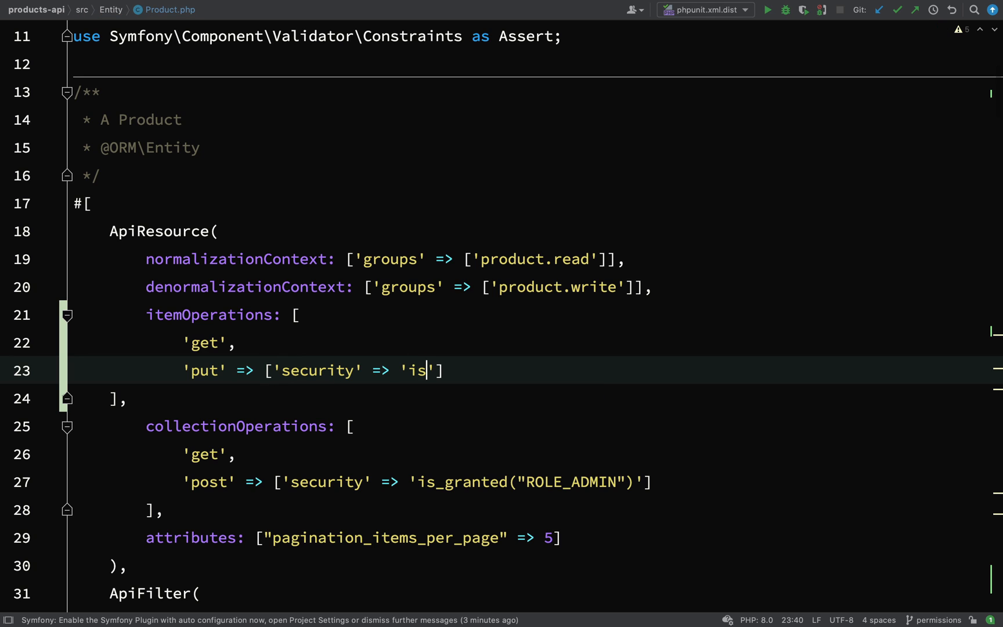
pyautogui.write('_gran')
pyautogui.write('ted(')
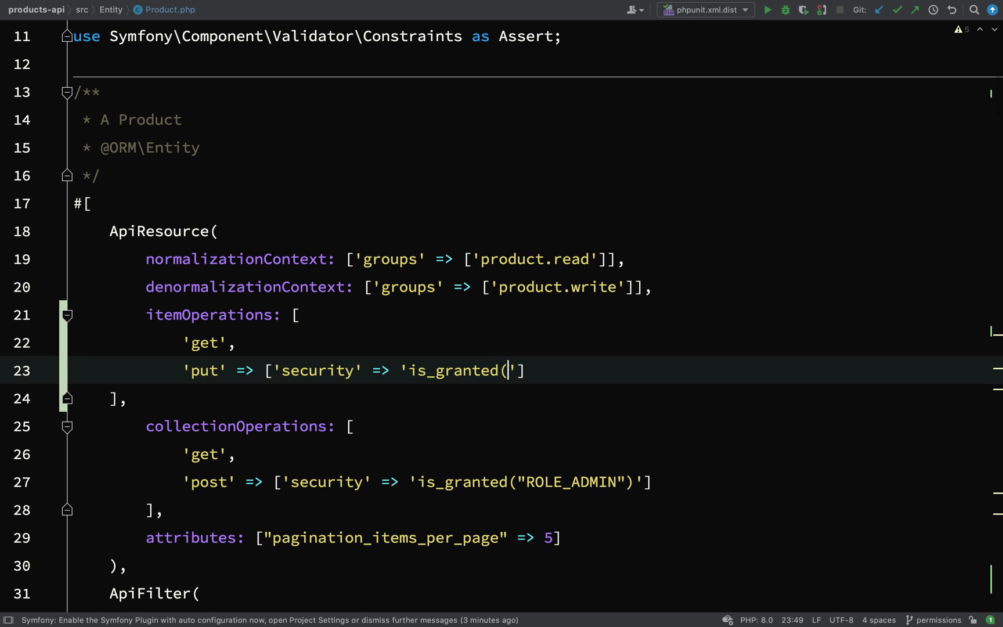
pyautogui.write('"')
pyautogui.write('RO')
pyautogui.write('LE')
pyautogui.press('BackSpace')
pyautogui.write('E')
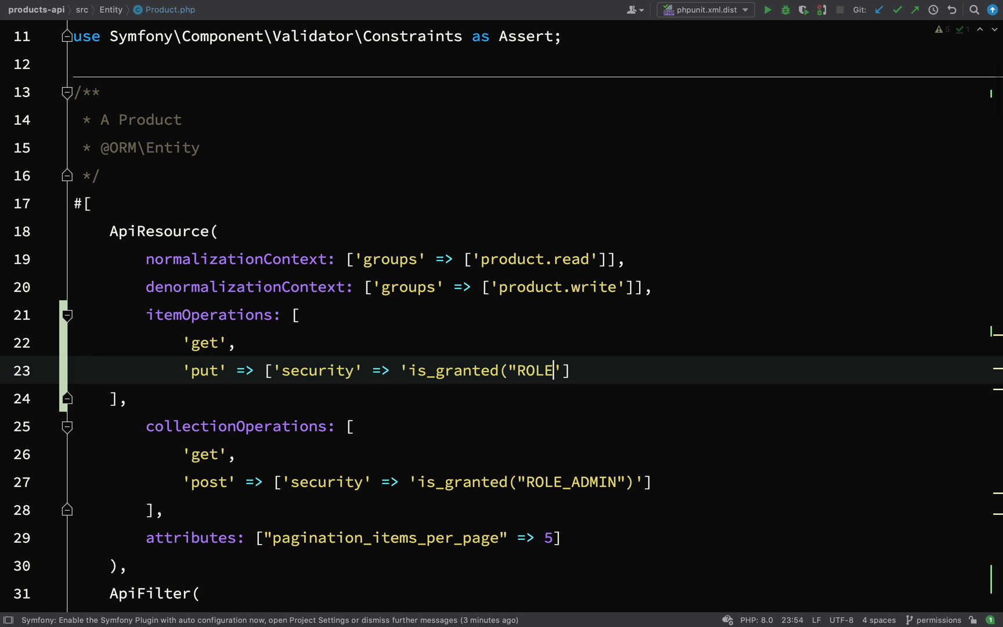
pyautogui.write('_')
pyautogui.write('USER')
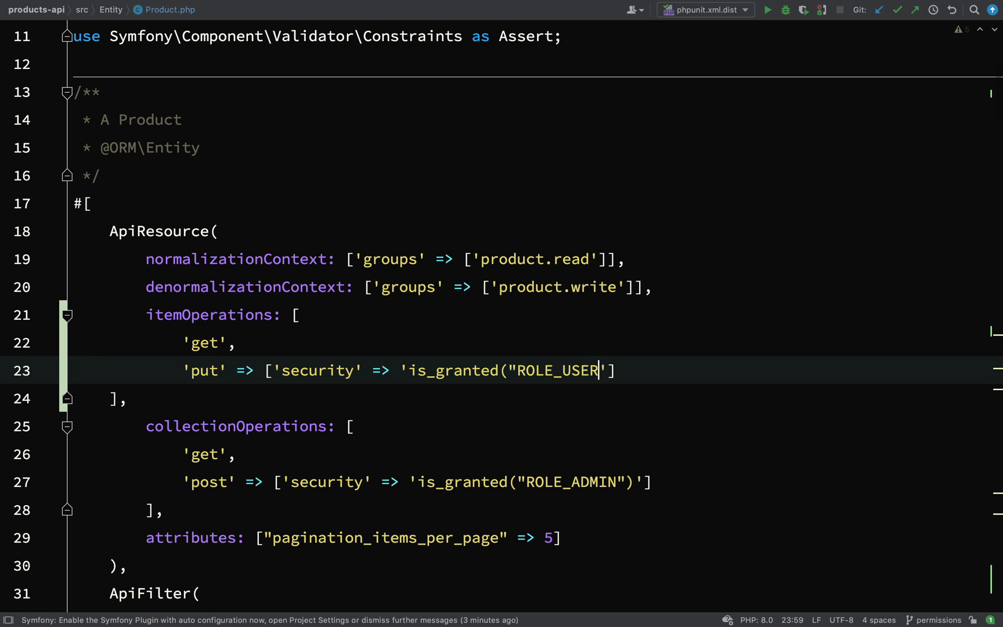
pyautogui.write('")')
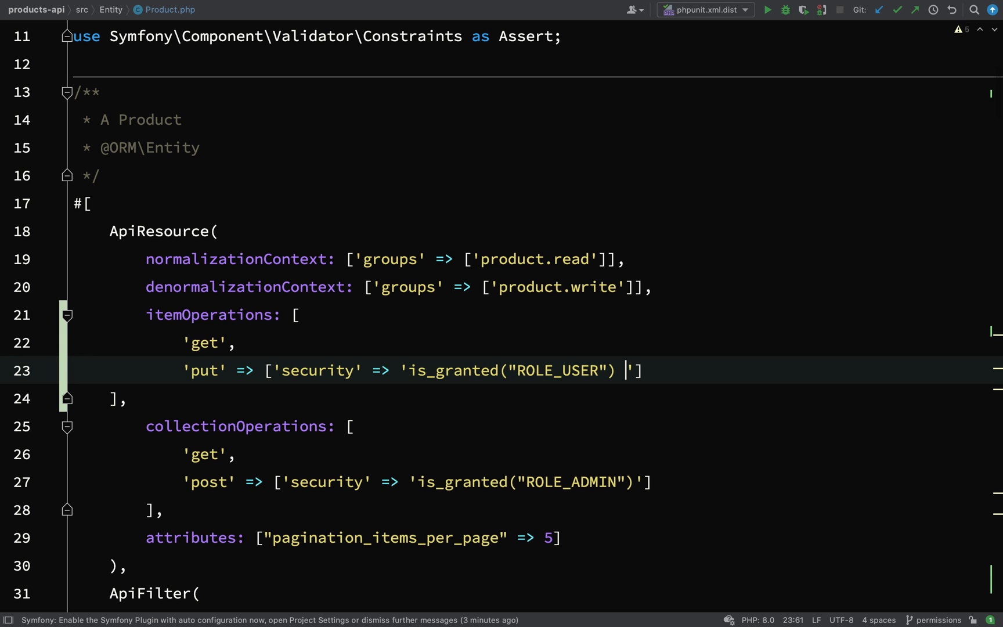
pyautogui.write(' and')
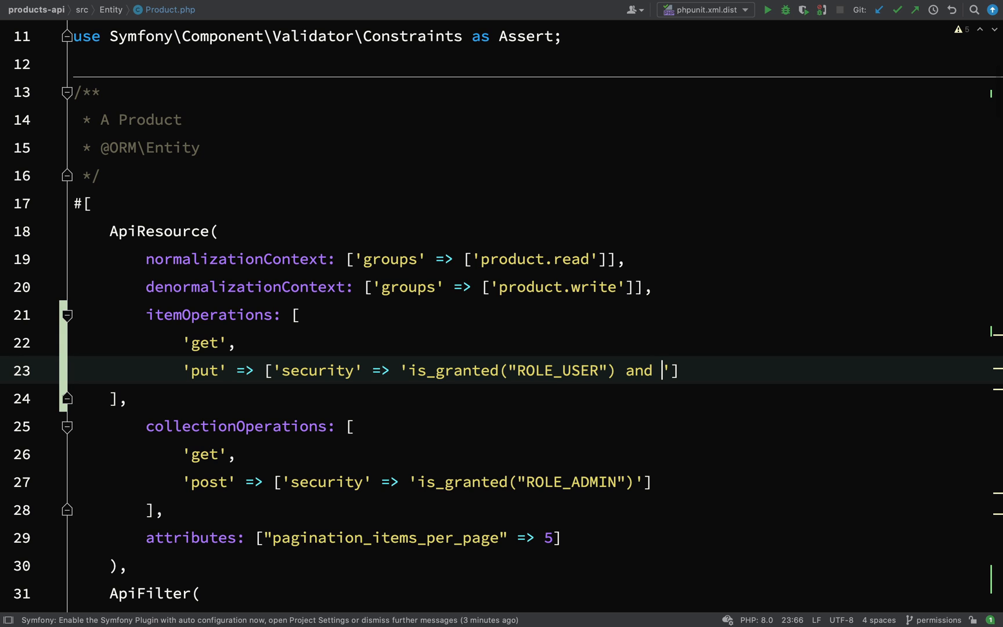
pyautogui.write('ob')
pyautogui.write('ject')
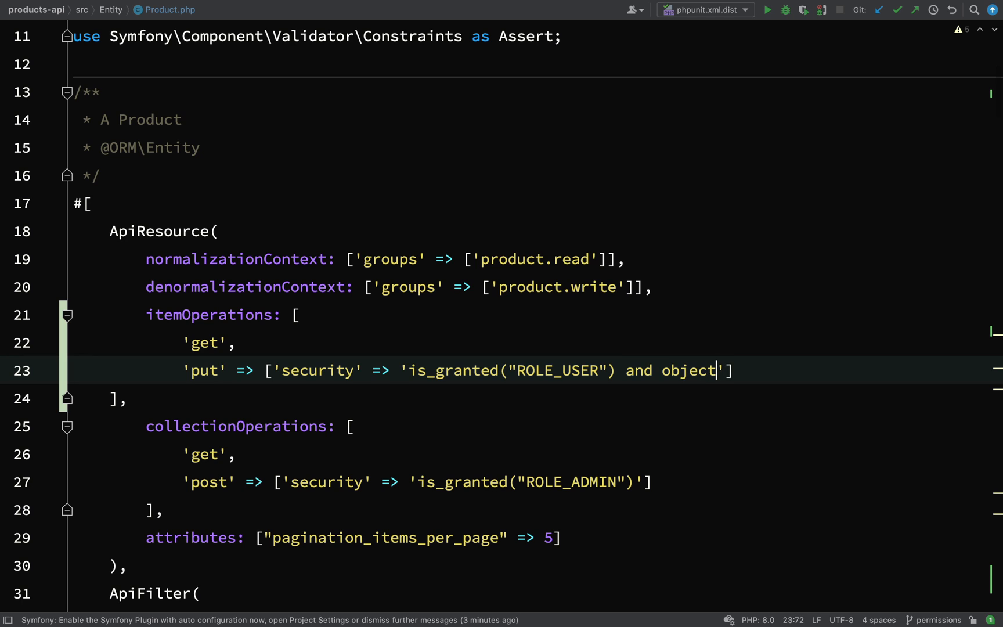
# Extend the put security with 'and object.getOwner() == user'.
pyautogui.doubleClick(711, 370)
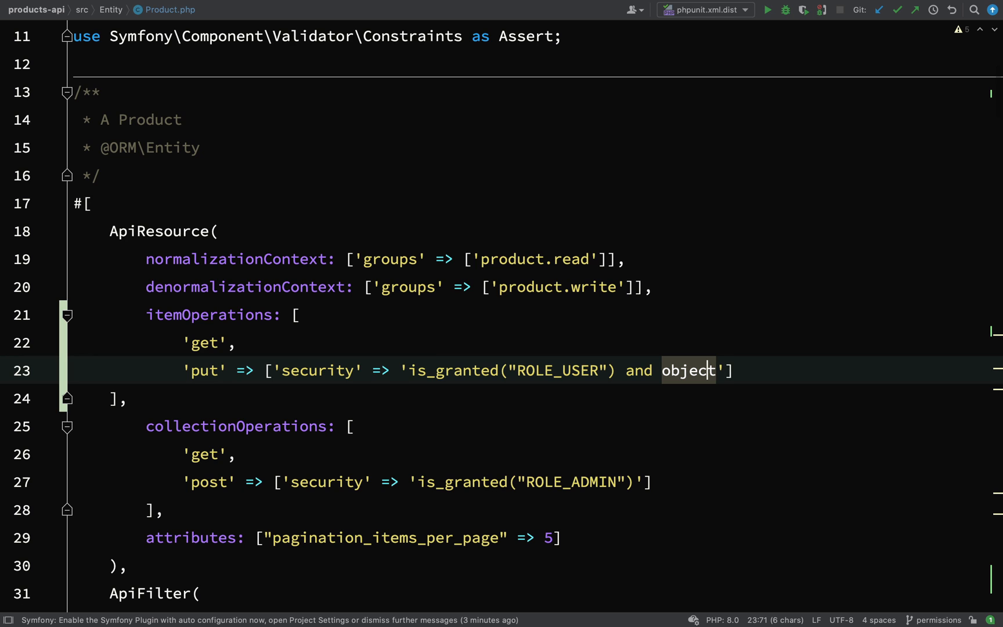
pyautogui.press('Right')
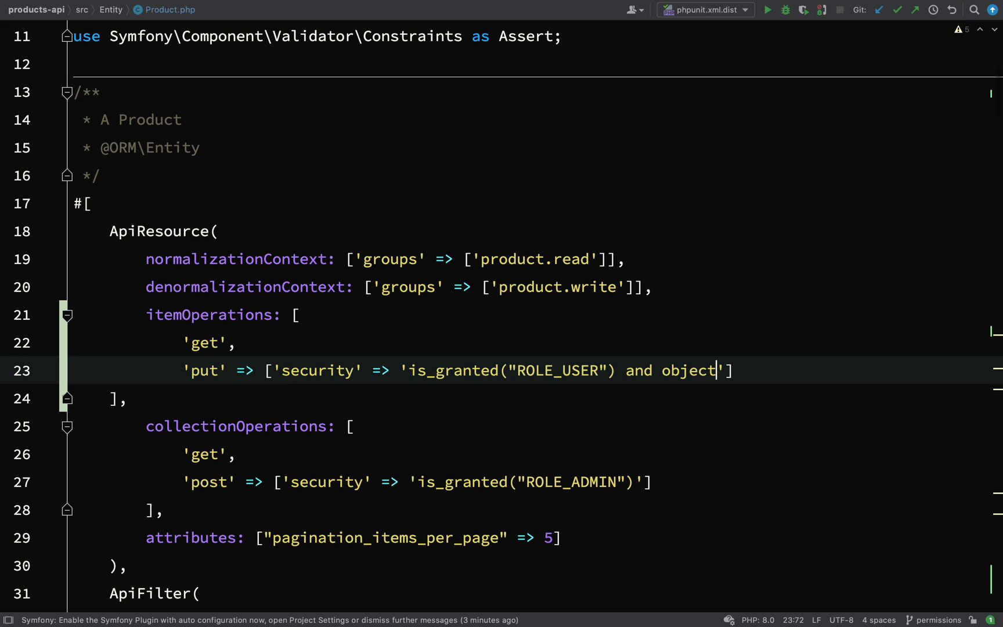
pyautogui.write('.get')
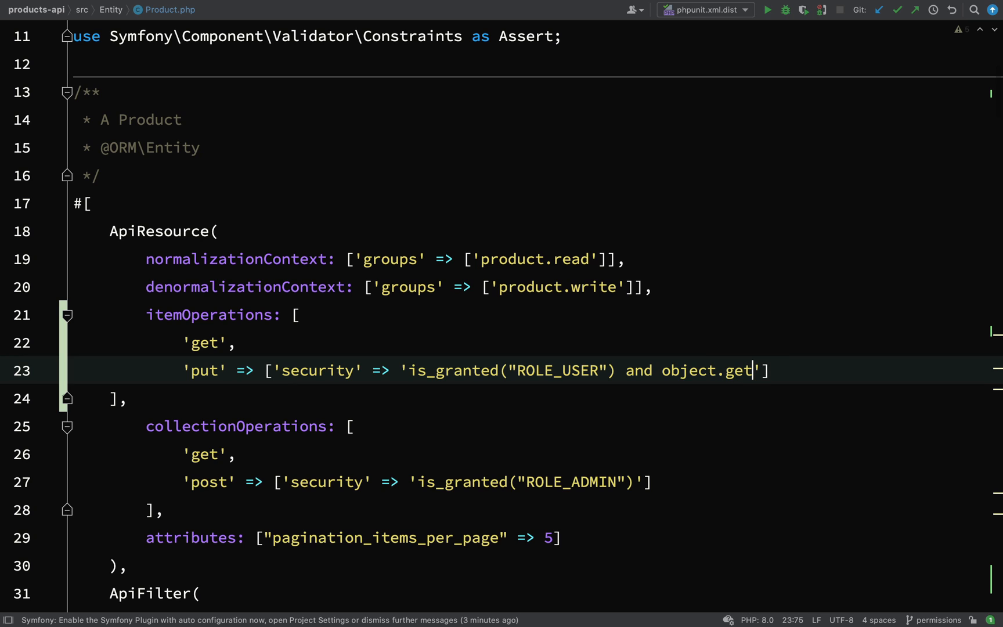
pyautogui.write('Owner')
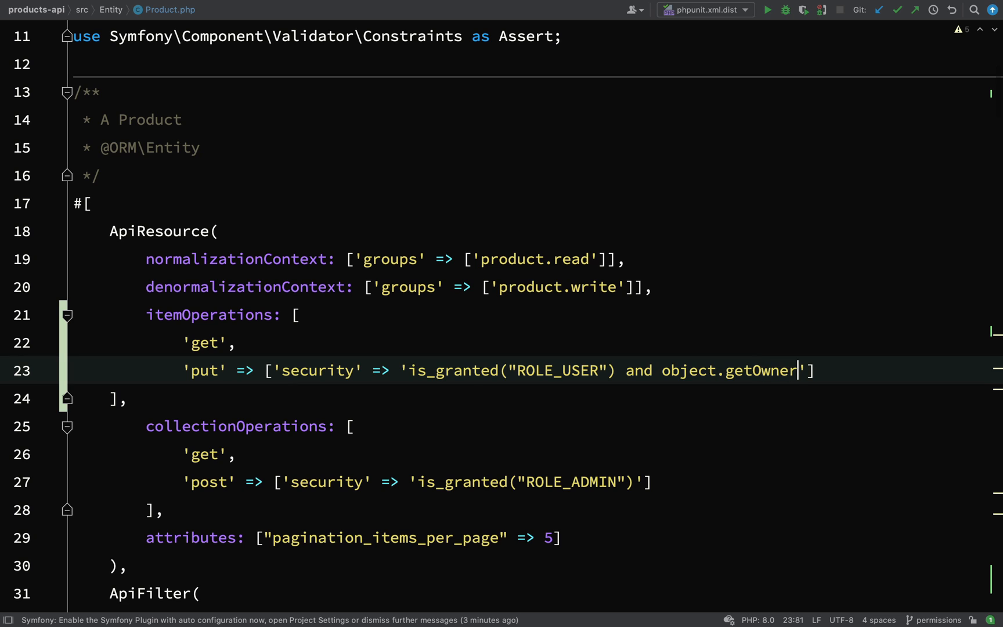
pyautogui.write('() =')
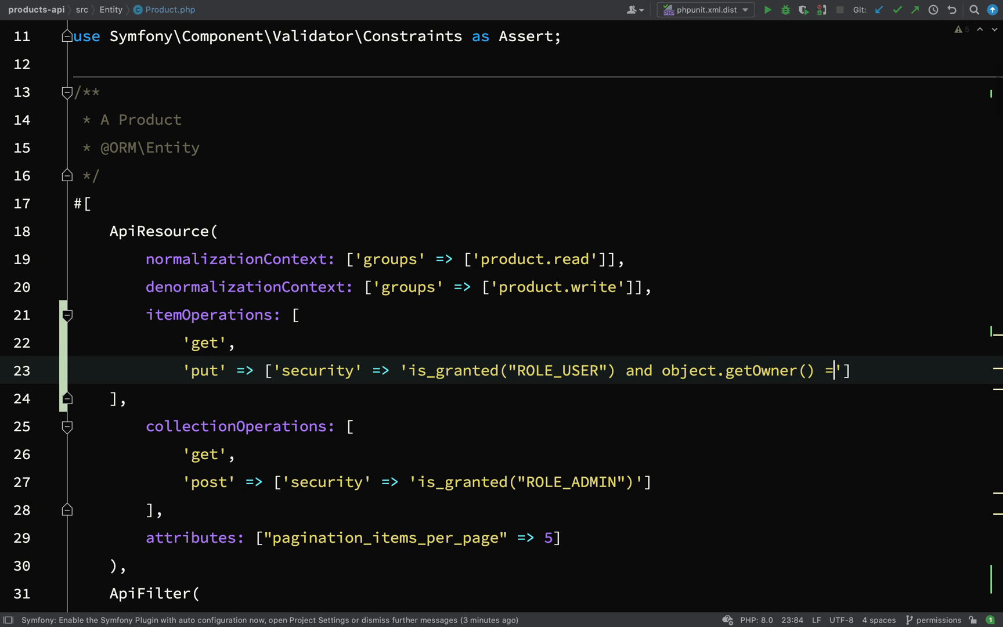
pyautogui.write('=')
pyautogui.write('user')
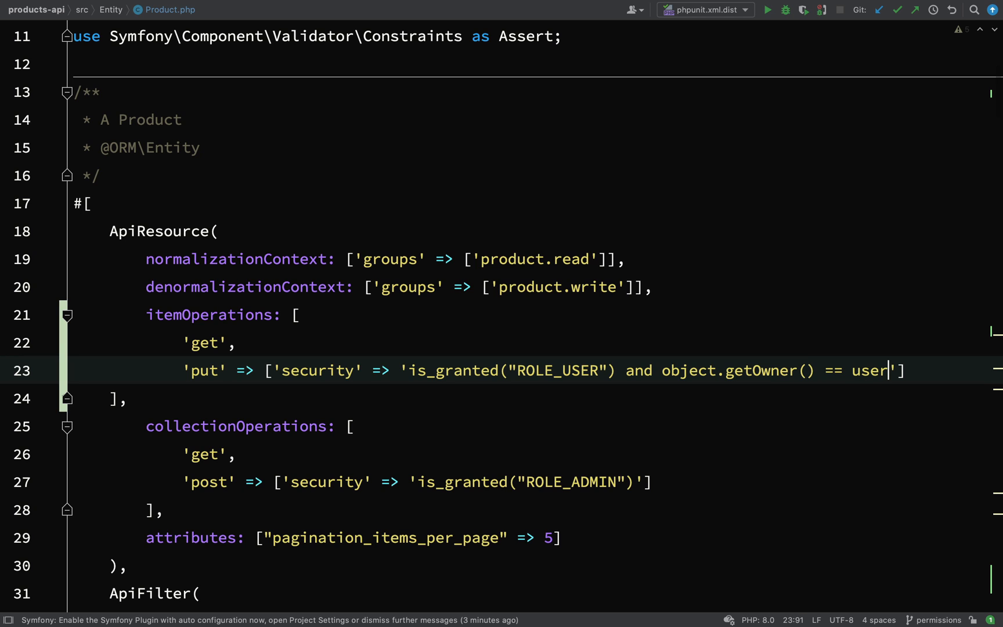
pyautogui.press('Left')
pyautogui.hotkey('alt', 'Up')
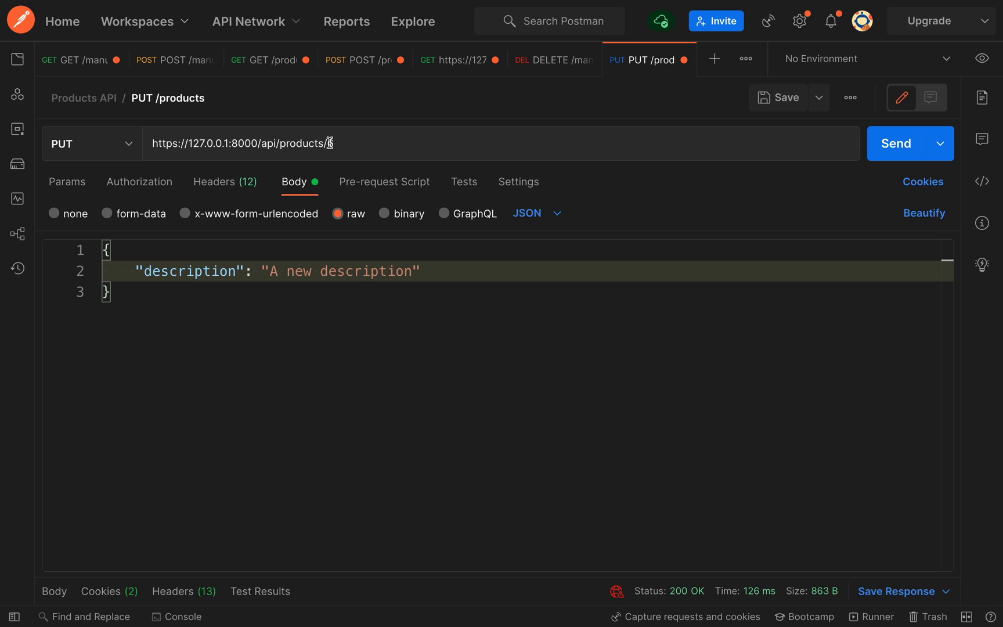
# Confirm the API token header, then review the JSON body with the new description text.
pyautogui.click(222, 186)
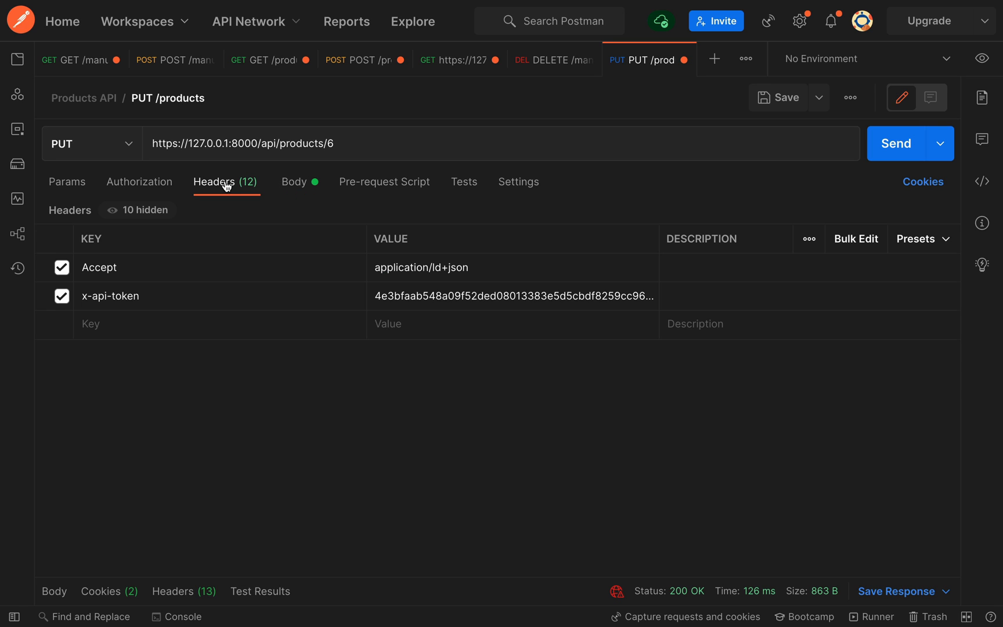
pyautogui.click(561, 302)
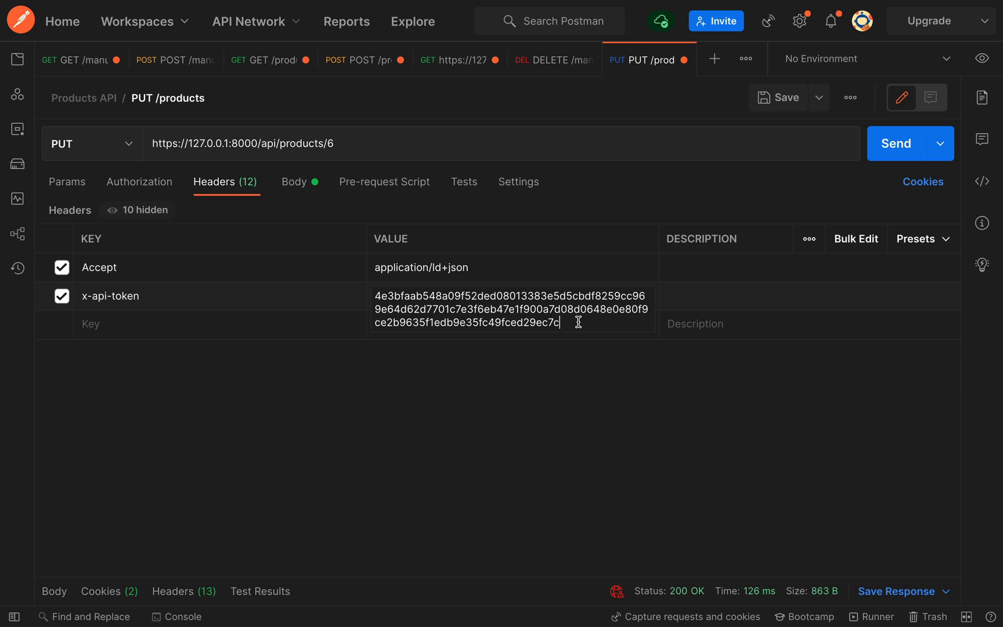
pyautogui.click(294, 183)
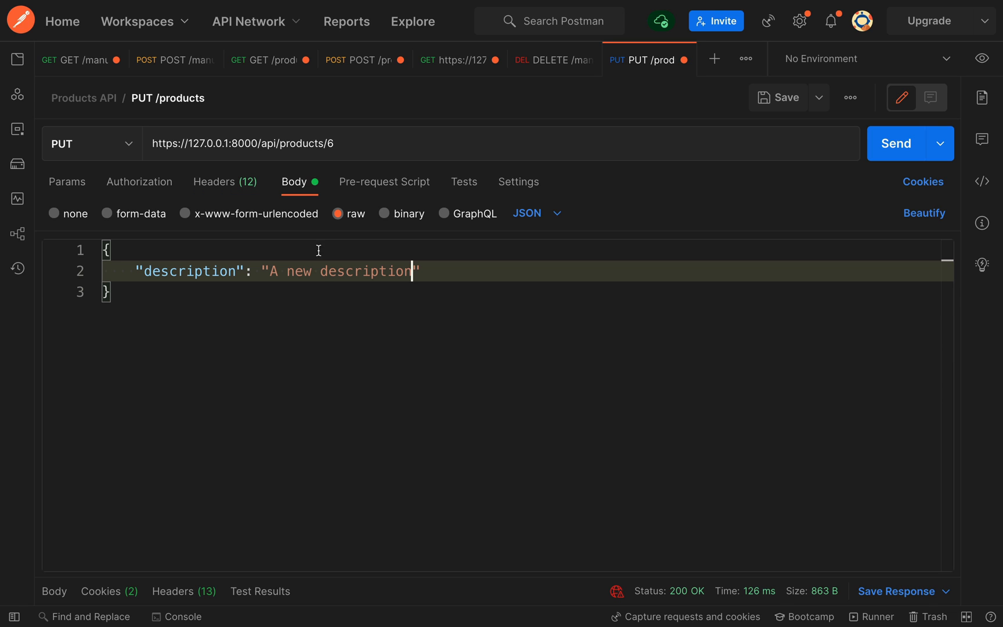
pyautogui.click(313, 272)
pyautogui.moveTo(271, 271); pyautogui.dragTo(445, 269)
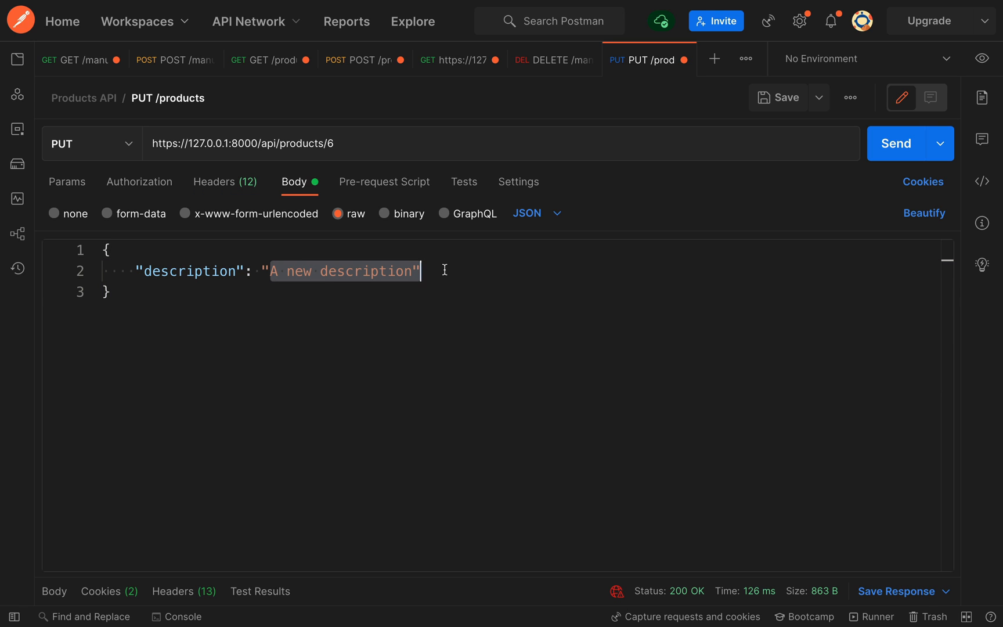
# Send the PUT to product 6 and read the 200 response showing 'A new description'.
pyautogui.click(891, 145)
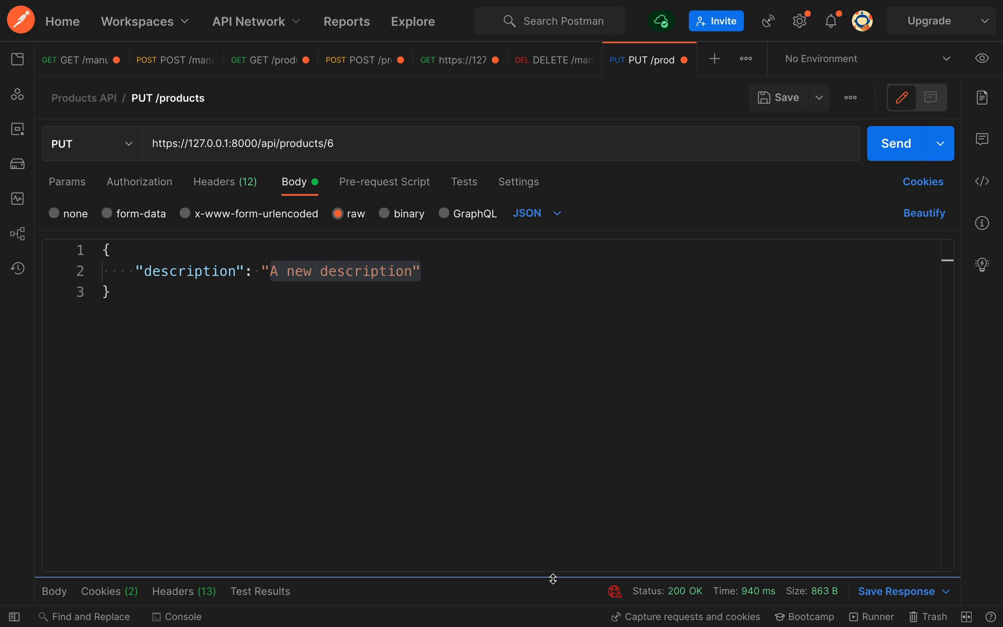
pyautogui.moveTo(553, 581); pyautogui.dragTo(556, 236)
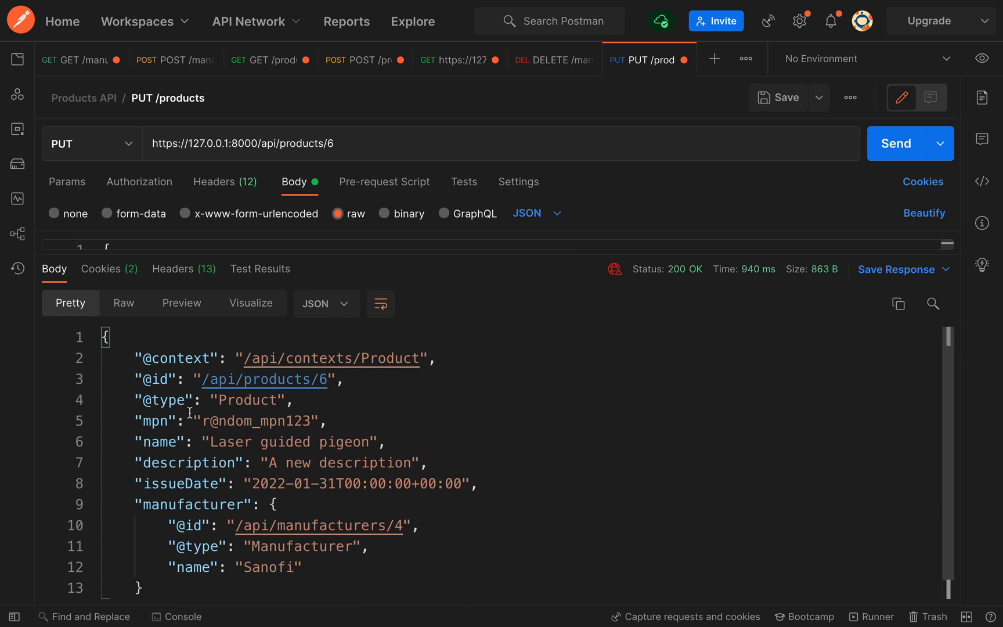
pyautogui.moveTo(261, 463); pyautogui.dragTo(463, 462)
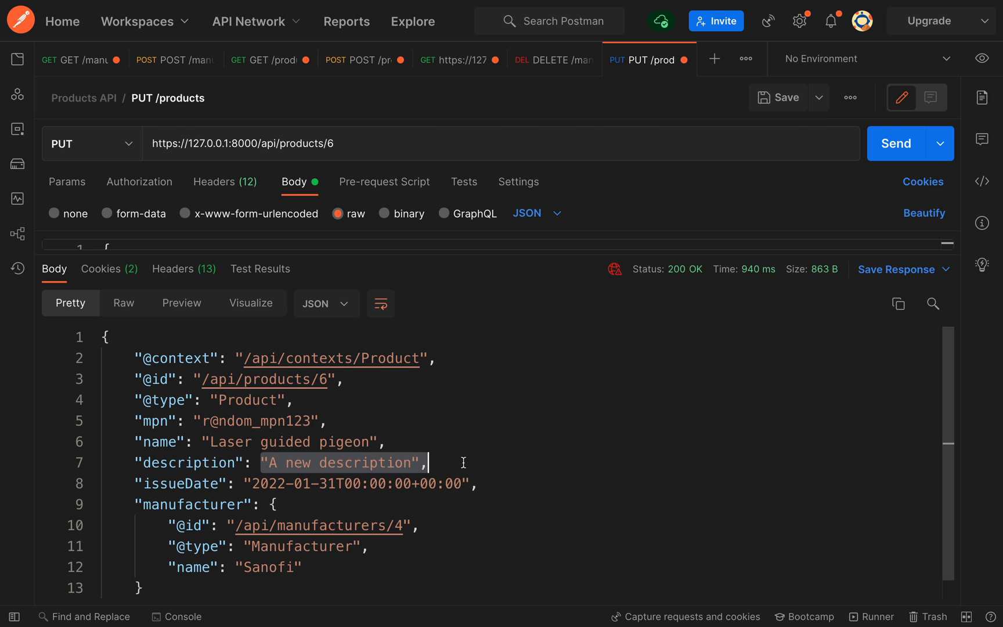
pyautogui.press('super+Tab')
pyautogui.press('super+r')
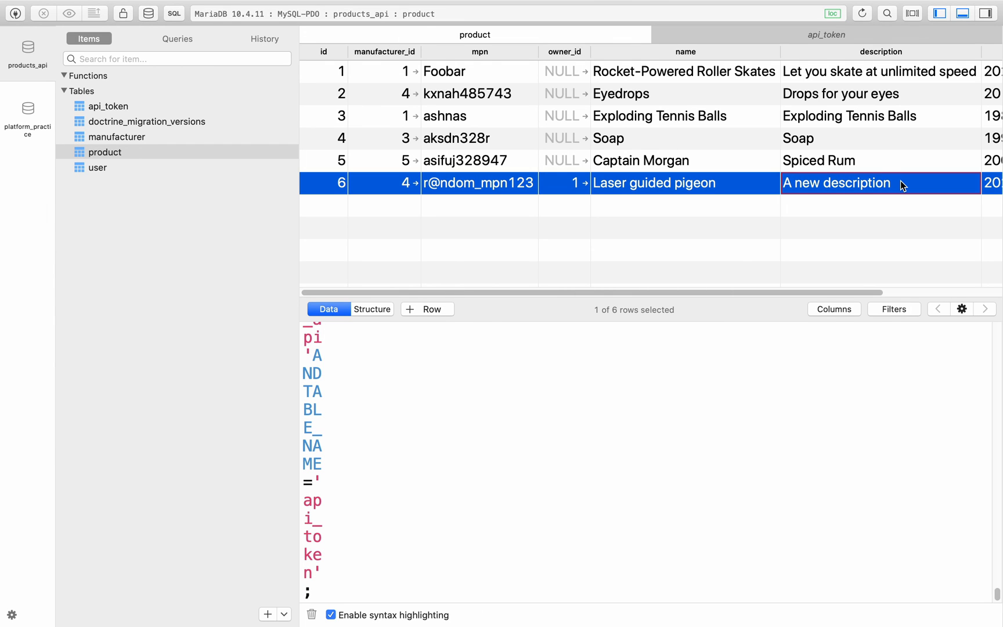
pyautogui.hscroll(5, 869, 184)
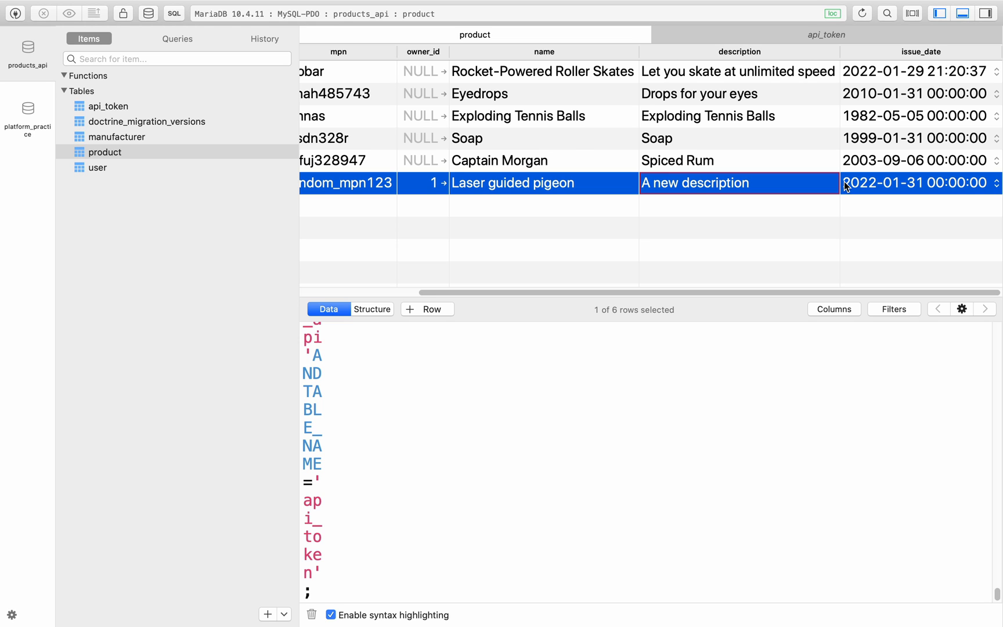
pyautogui.hscroll(-4, 847, 186)
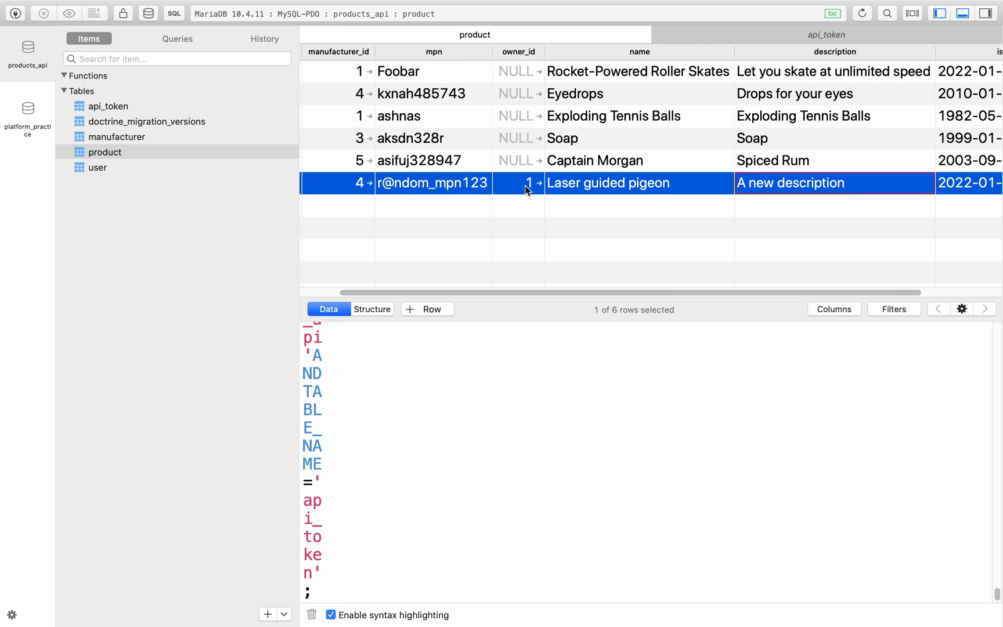
# Set product 6's owner_id to 2 in the product table.
pyautogui.doubleClick(528, 182)
pyautogui.write('2')
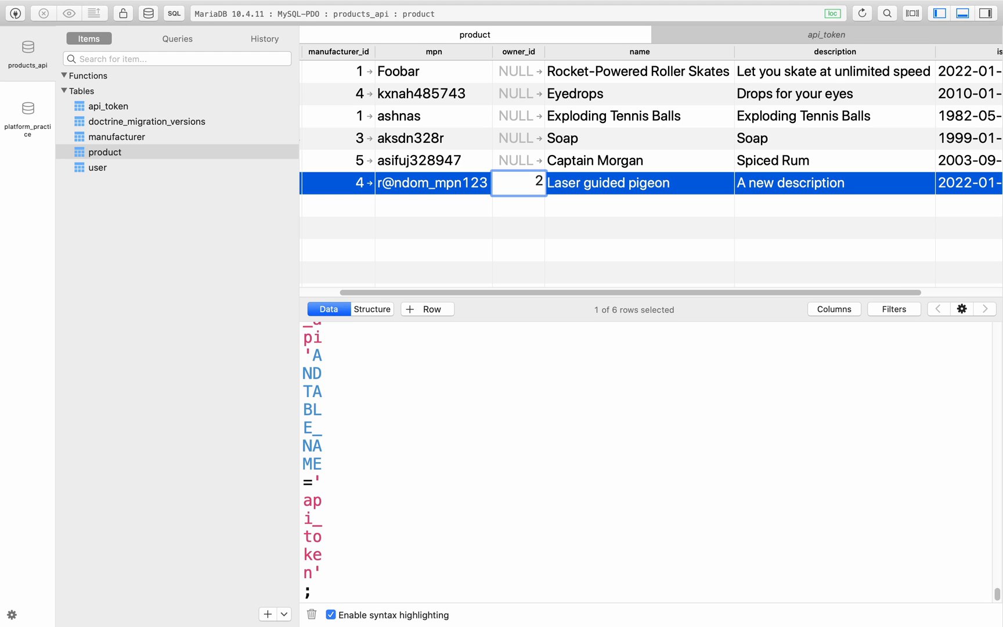
pyautogui.press('Return')
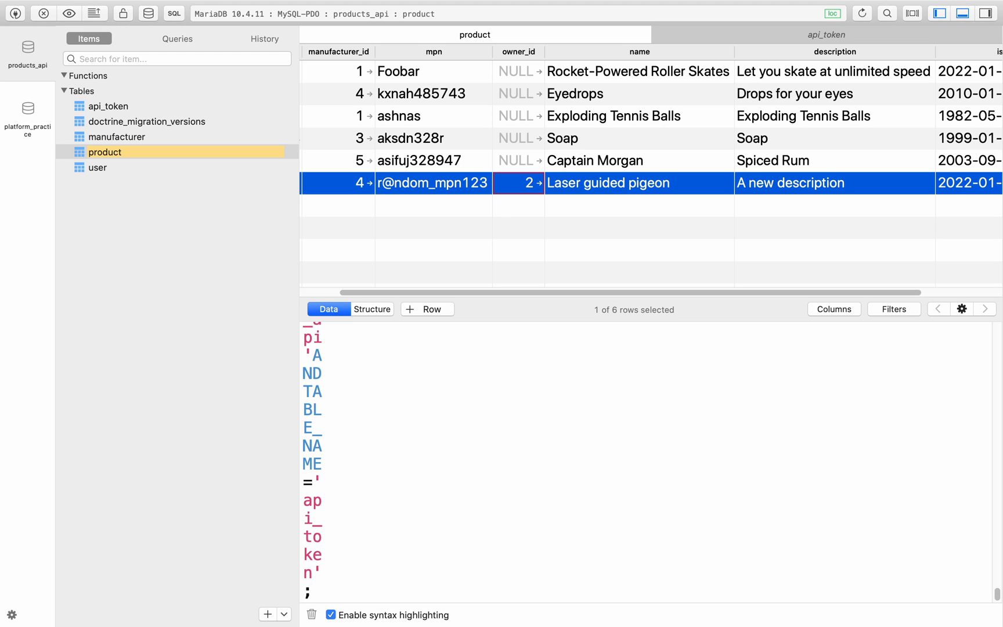
pyautogui.click(112, 105)
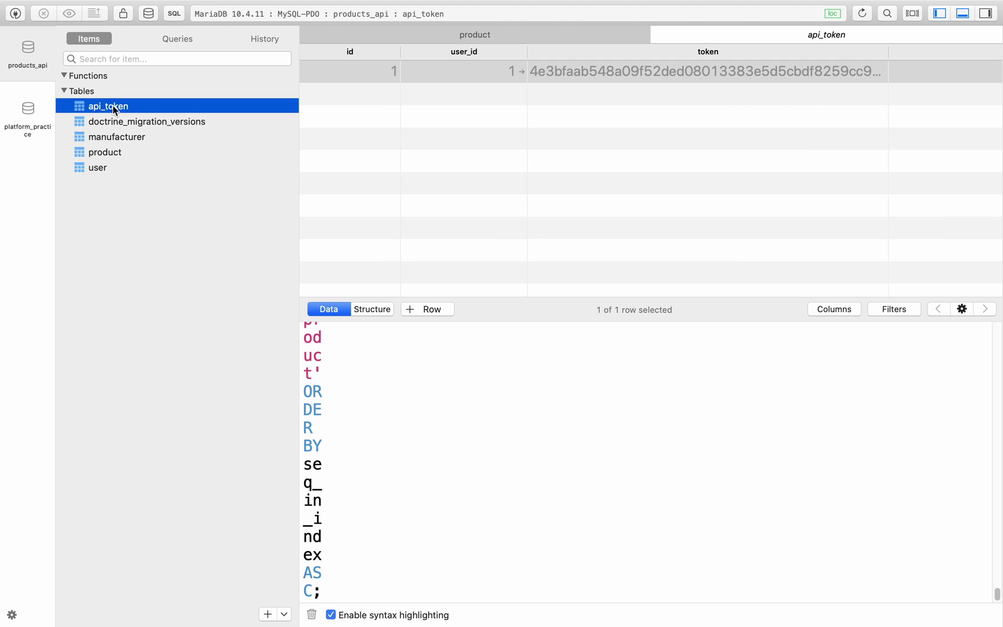
# Add a second api_token row for user 2 with its own token string, then recheck product 6's owner_id.
pyautogui.doubleClick(408, 96)
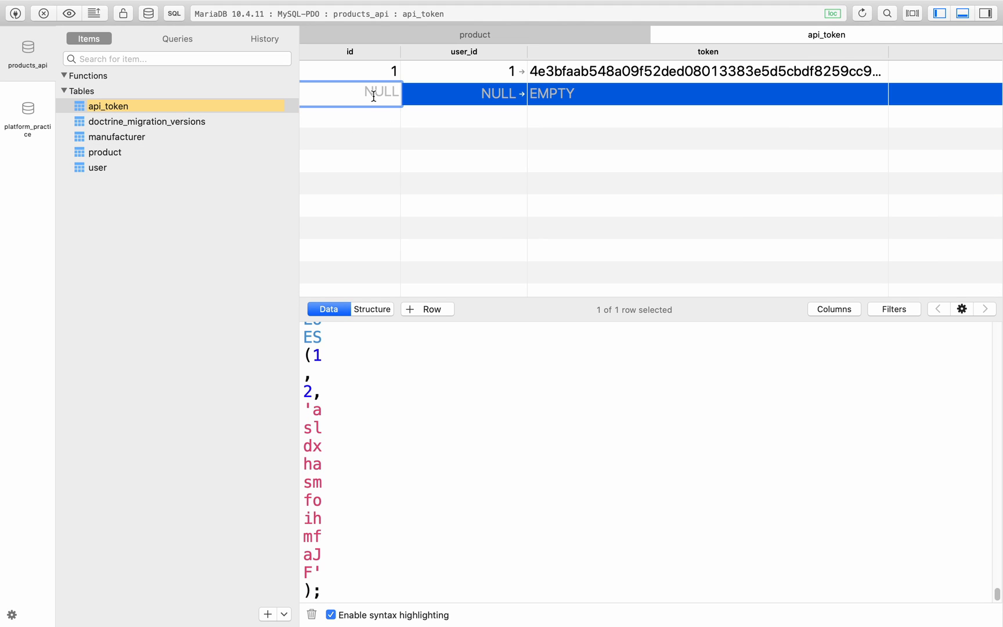
pyautogui.write('2')
pyautogui.press('Tab')
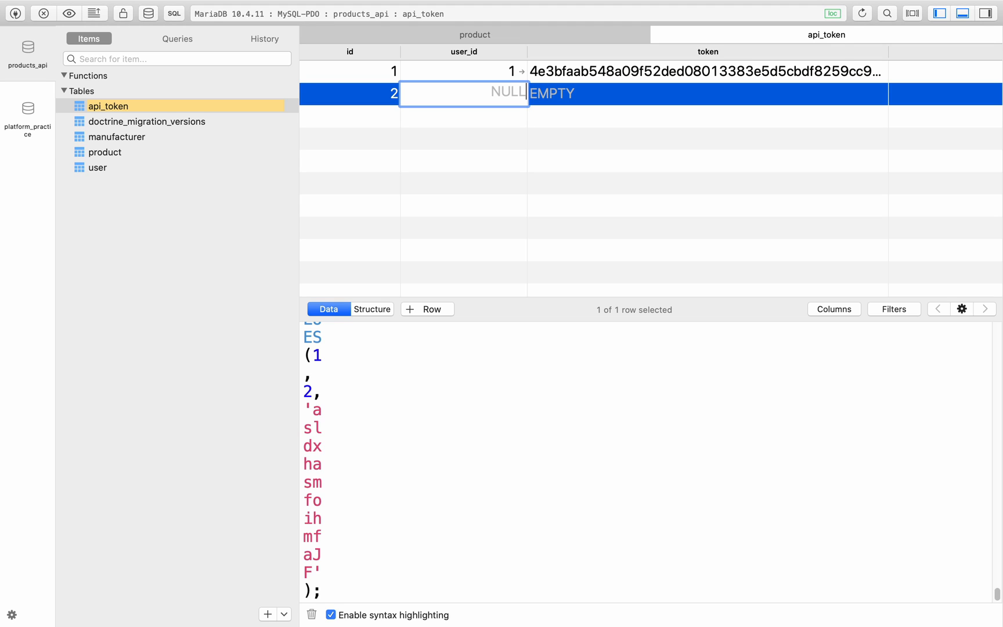
pyautogui.write('2')
pyautogui.press('Tab')
pyautogui.write('a')
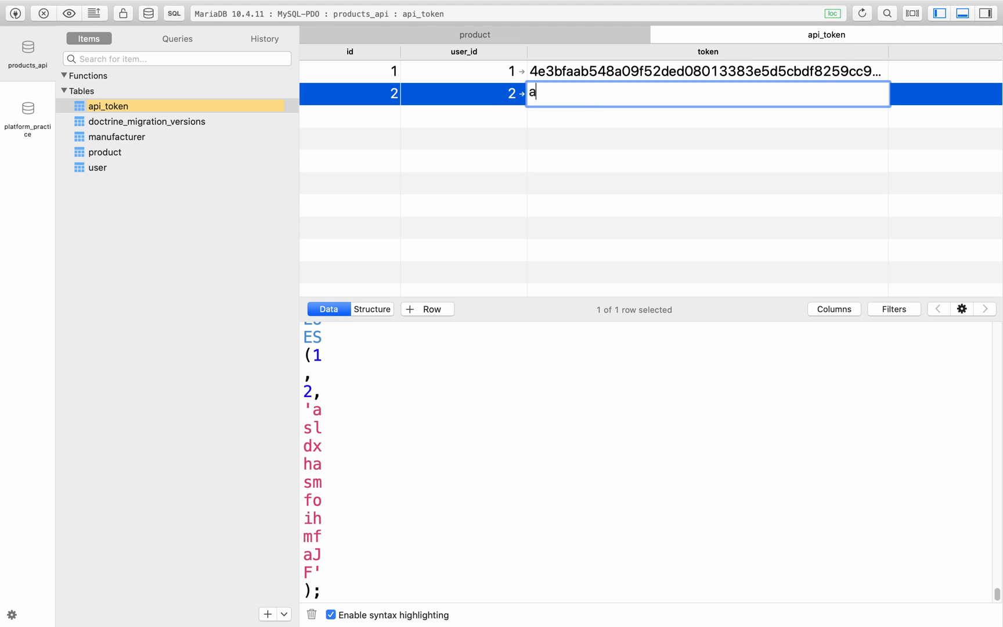
pyautogui.write('sifuasndiausnfliunsdg')
pyautogui.press('Return')
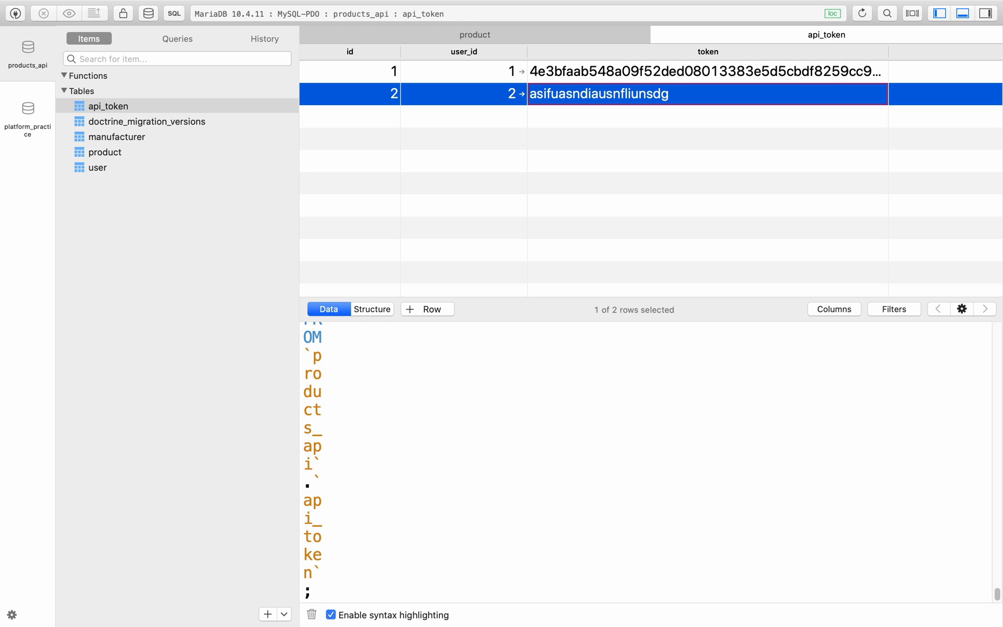
pyautogui.click(103, 153)
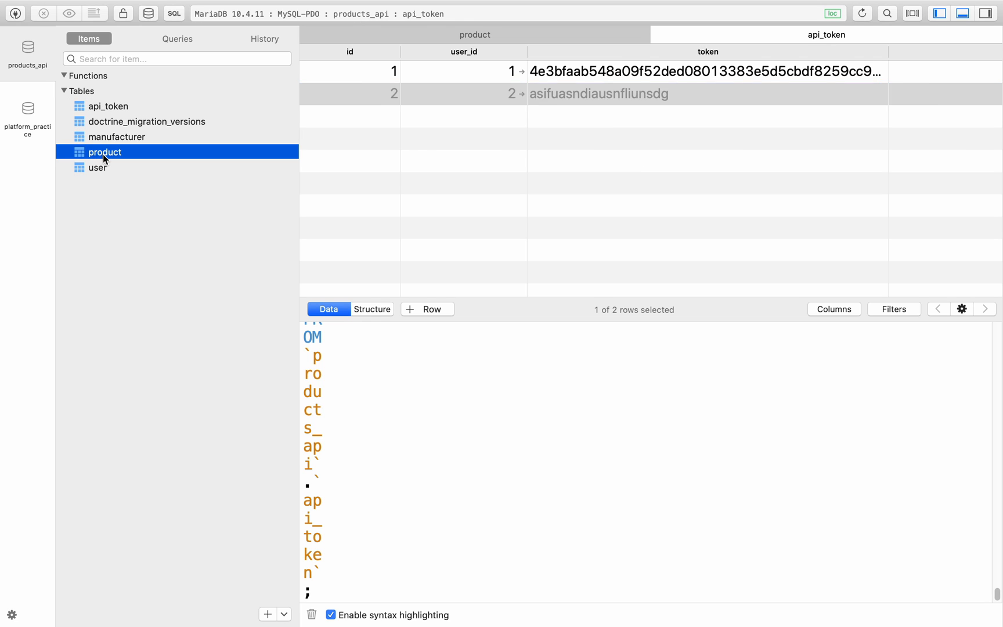
pyautogui.click(517, 181)
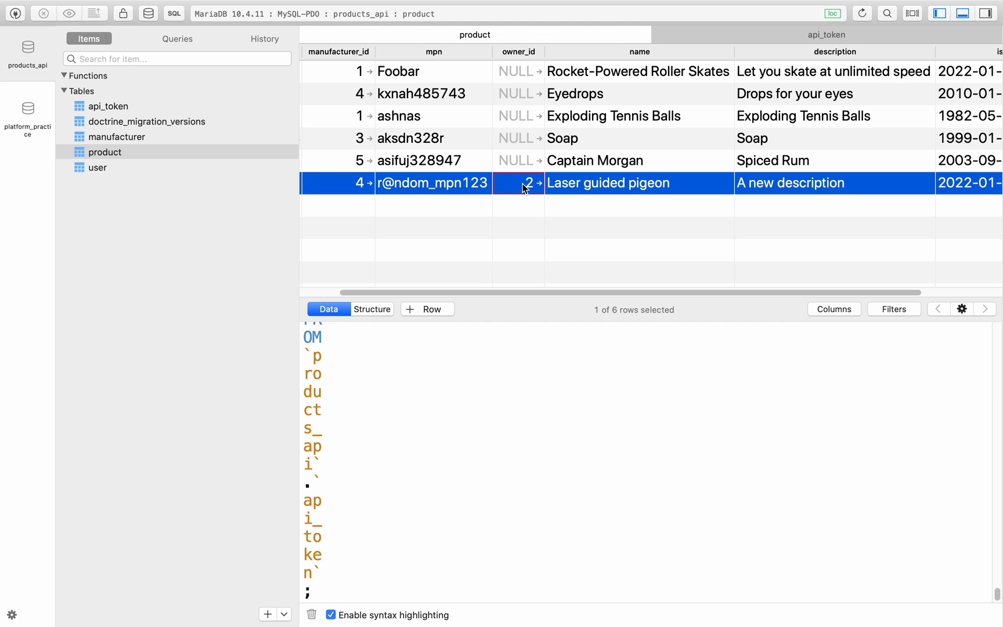
# Change the request body description to 'Another new description'.
pyautogui.press('super+Tab')
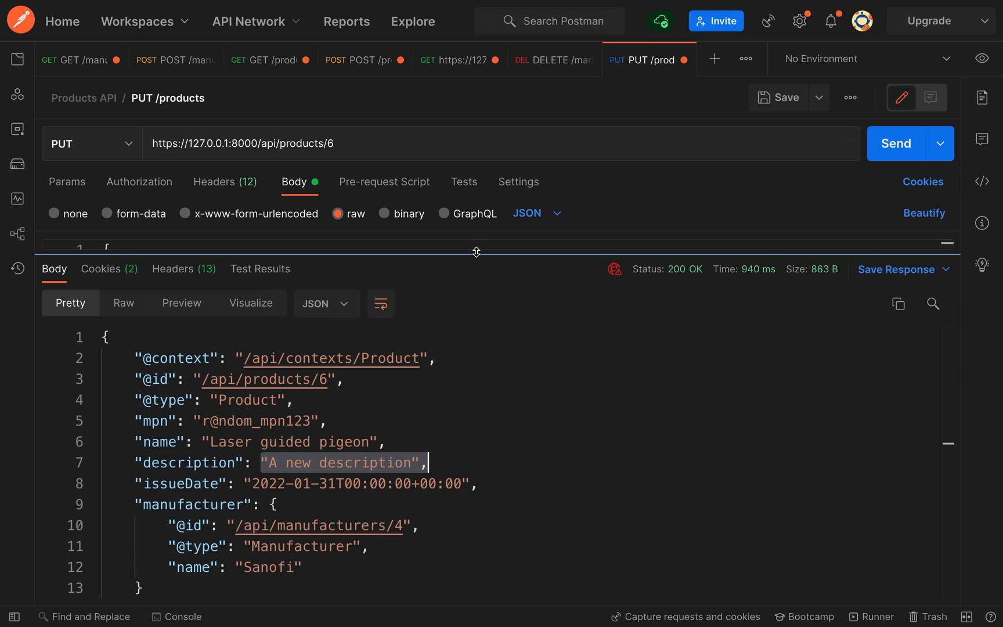
pyautogui.moveTo(498, 252); pyautogui.dragTo(498, 438)
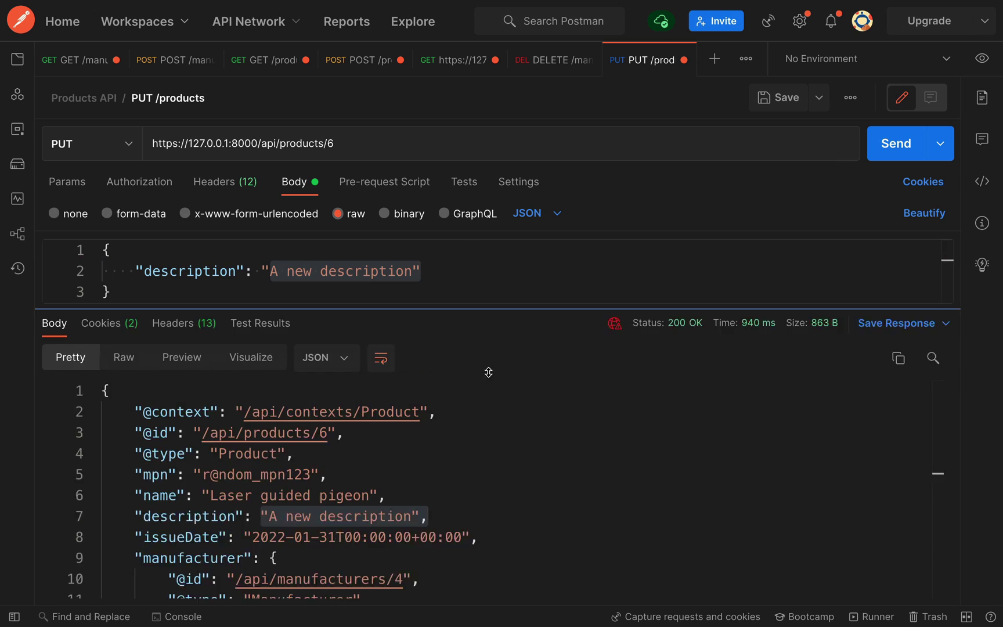
pyautogui.doubleClick(287, 271)
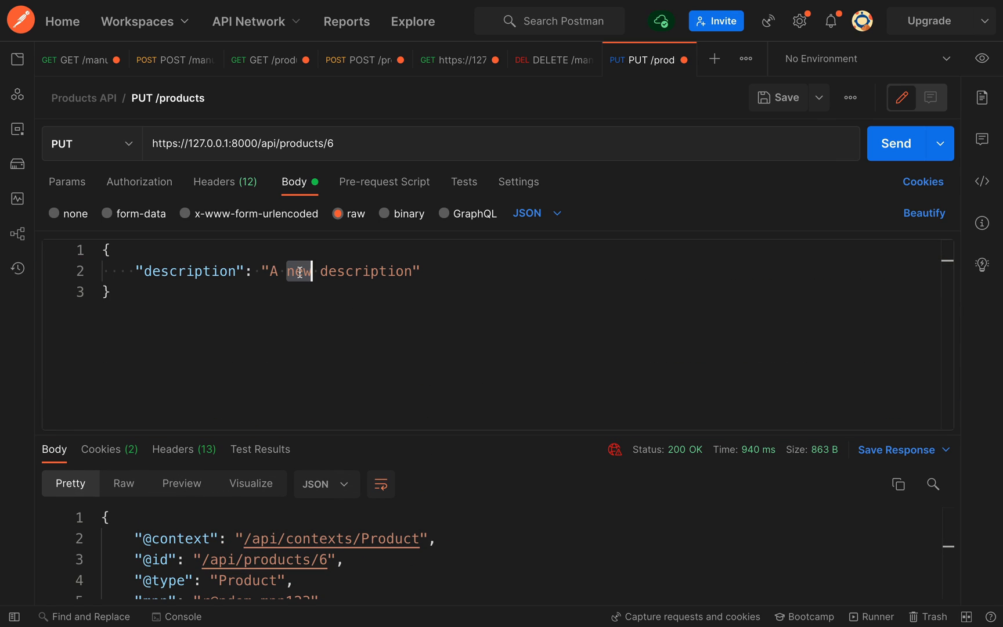
pyautogui.click(287, 274)
pyautogui.write('nother')
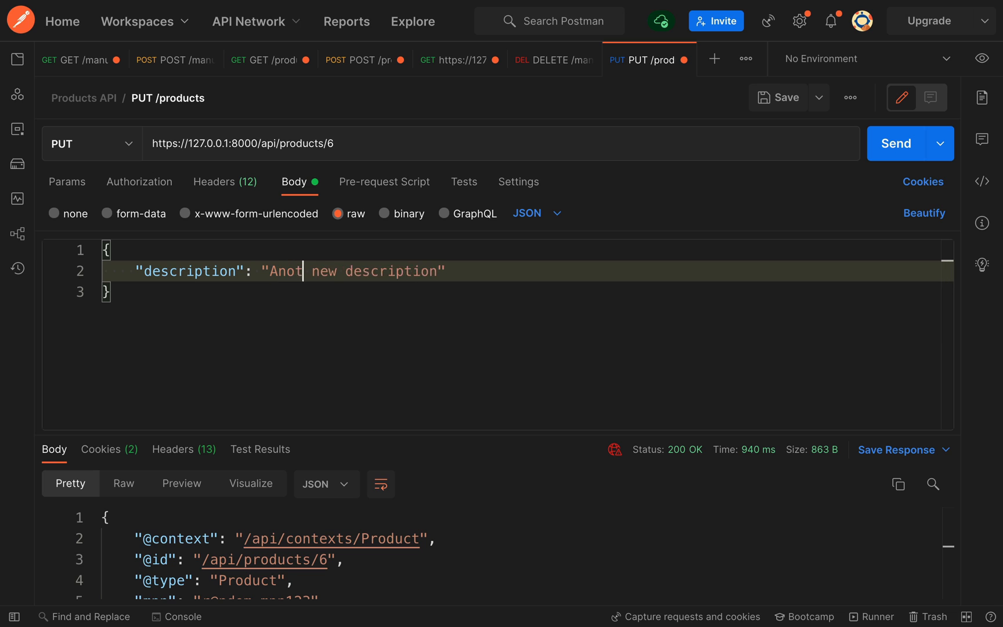
# Send the PUT for product 6 and read the 403 Forbidden 'Access Denied.' response.
pyautogui.click(900, 145)
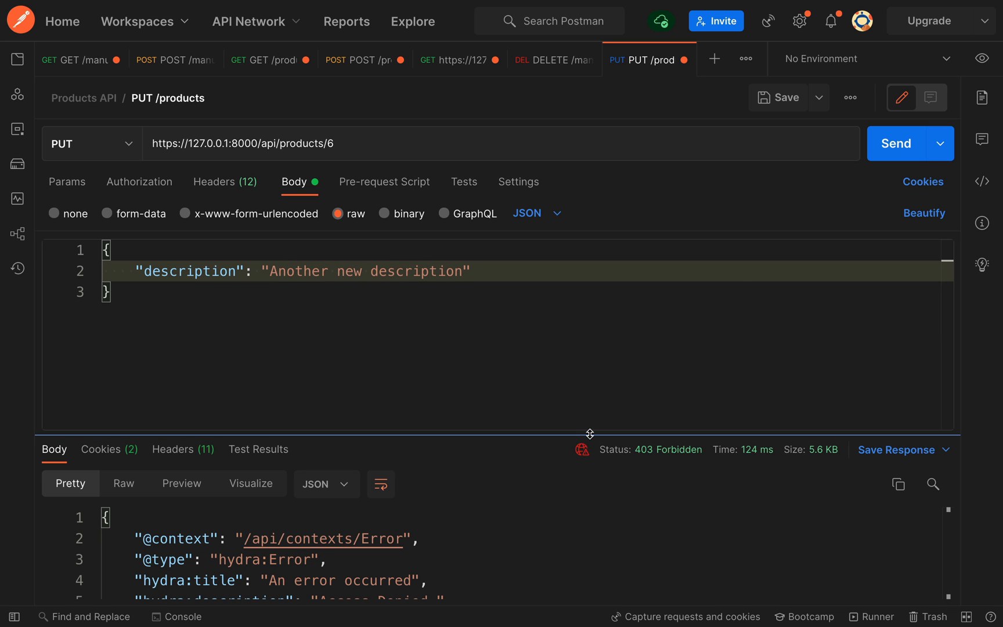
pyautogui.moveTo(583, 433); pyautogui.dragTo(586, 273)
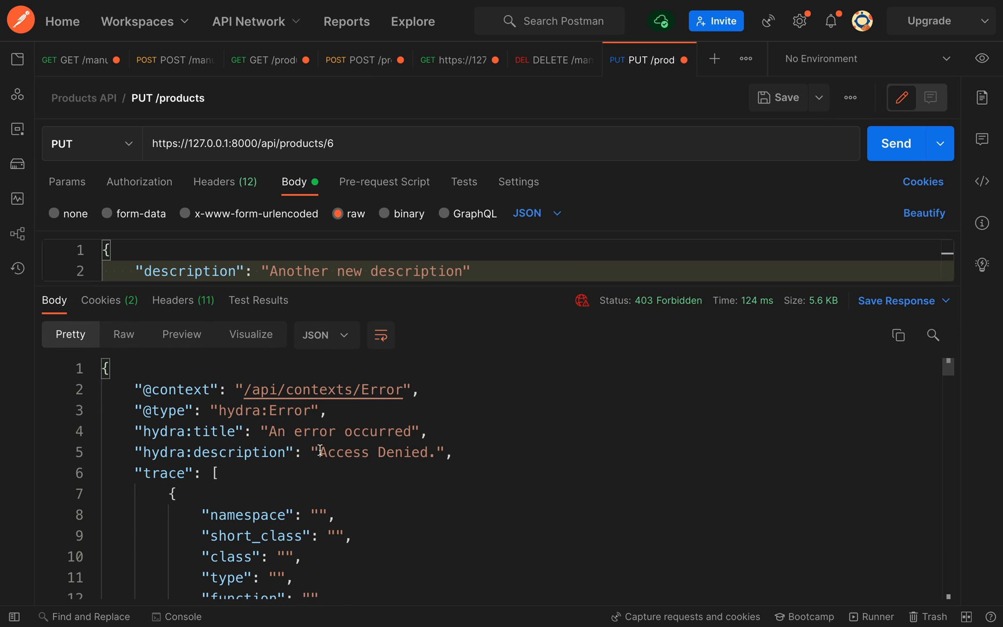
pyautogui.moveTo(319, 453); pyautogui.dragTo(421, 452)
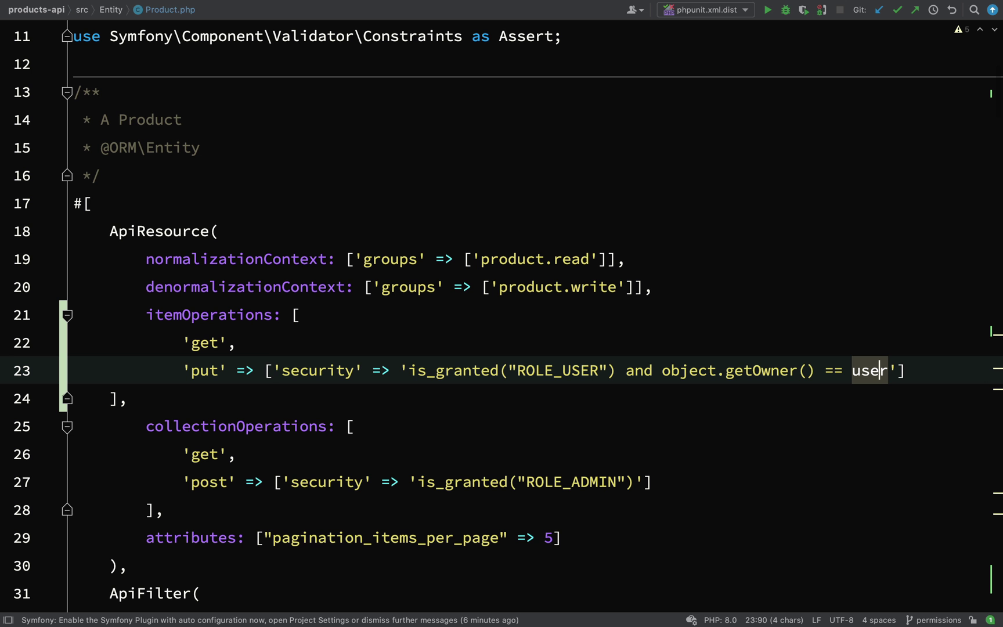
# Add 'security_message' => 'A Product can only be updated by the owner' to the put operation.
pyautogui.press('Right')
pyautogui.press('Right')
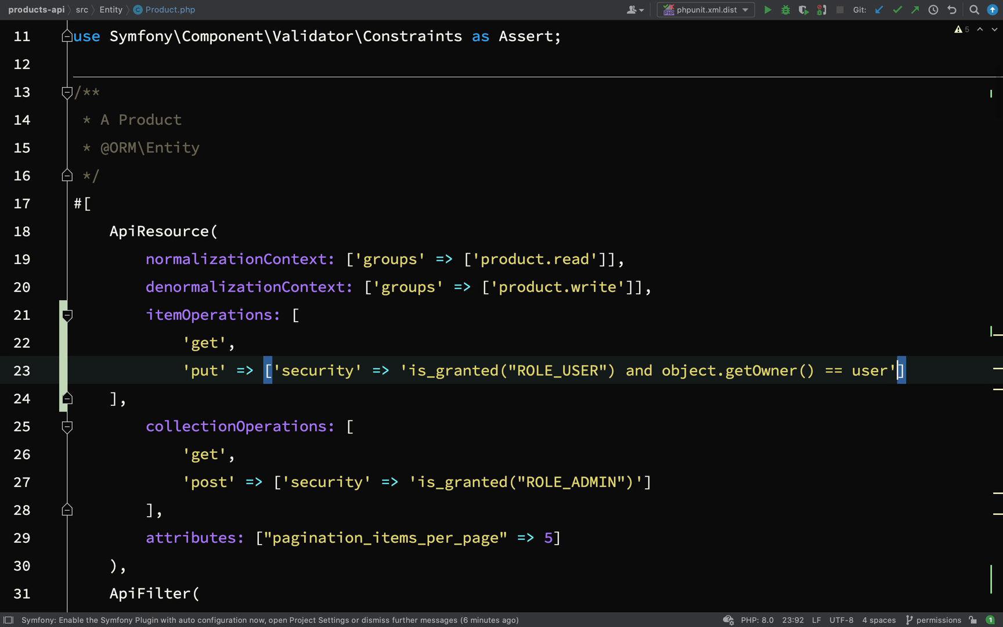
pyautogui.write(',')
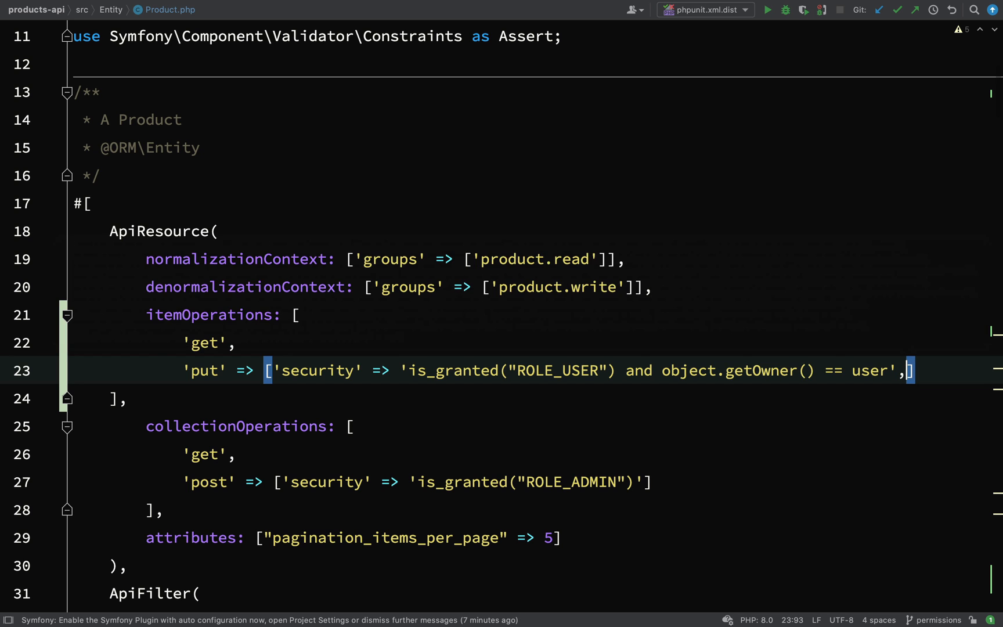
pyautogui.press('Return')
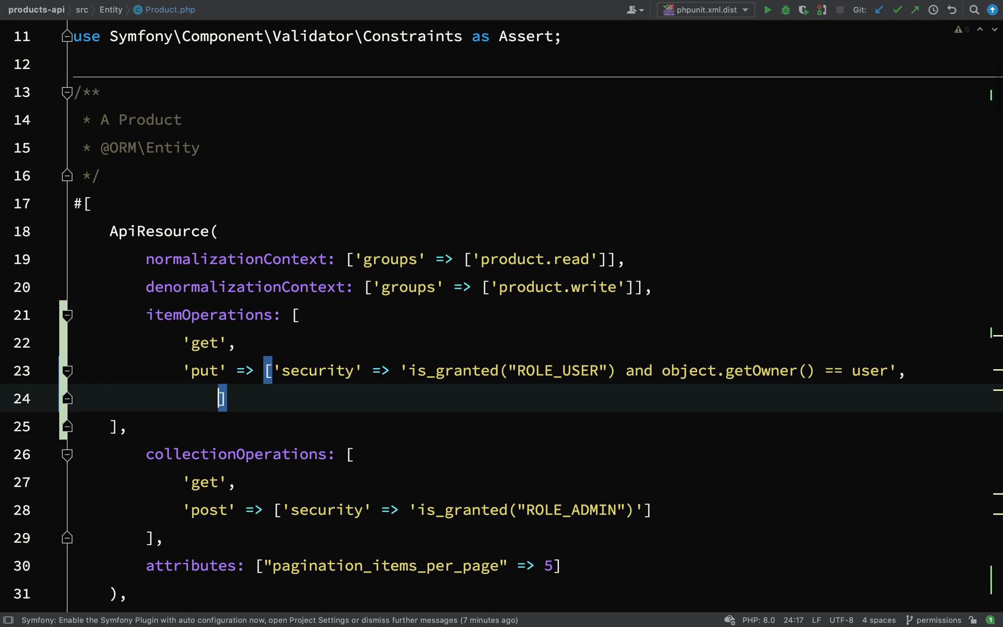
pyautogui.write("'sec")
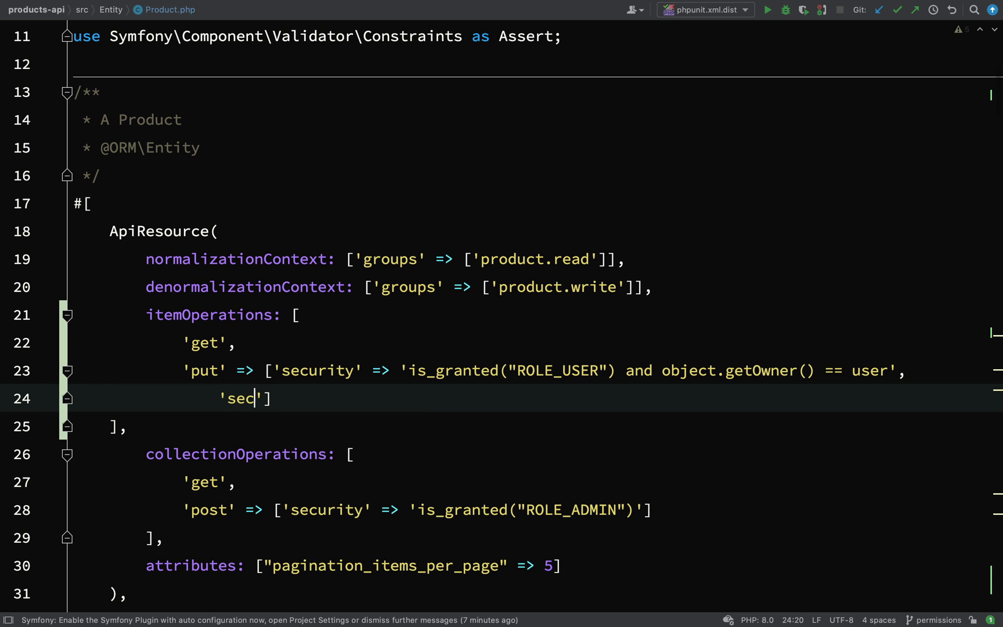
pyautogui.write('urity')
pyautogui.write('_message')
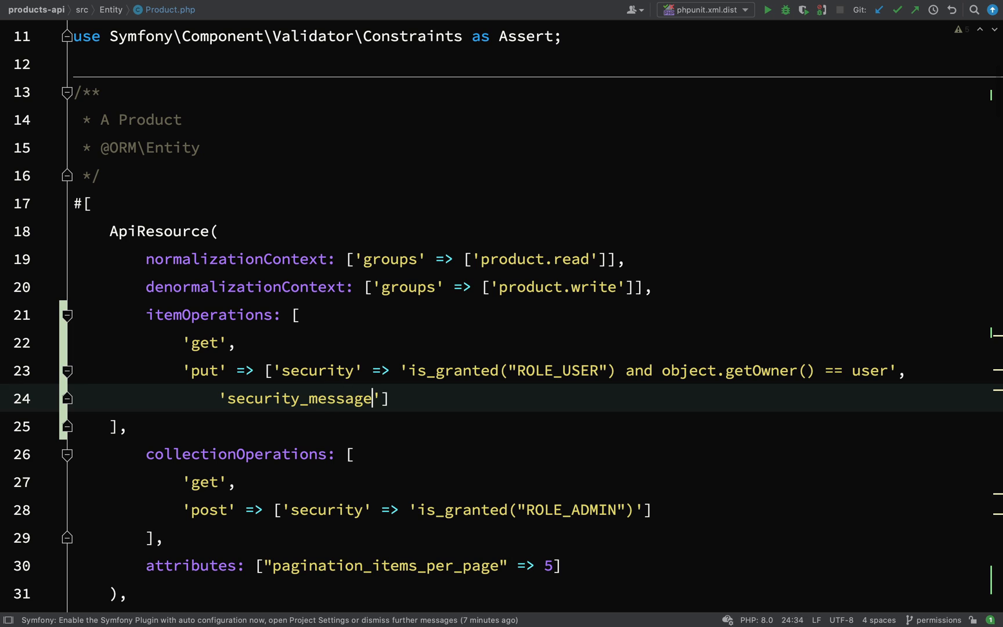
pyautogui.press('Right')
pyautogui.write('=> ')
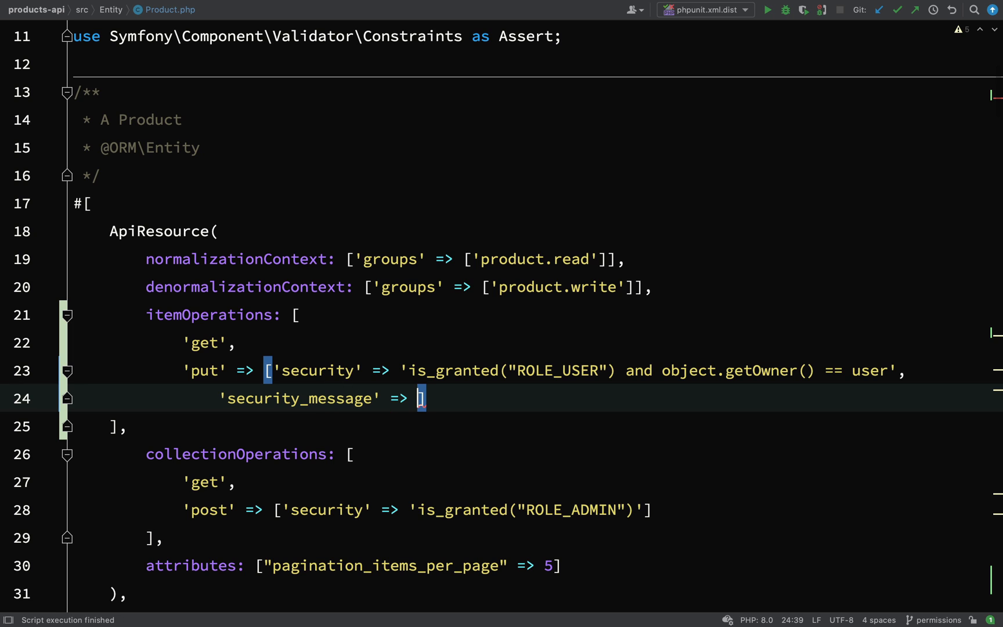
pyautogui.write("'A ")
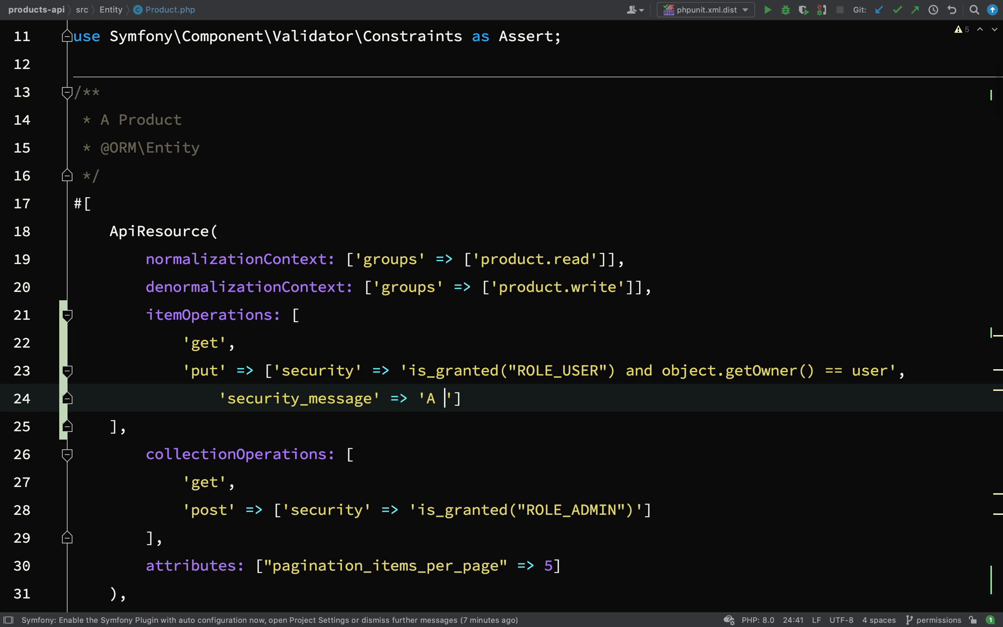
pyautogui.write('Product can only be updated by the owner')
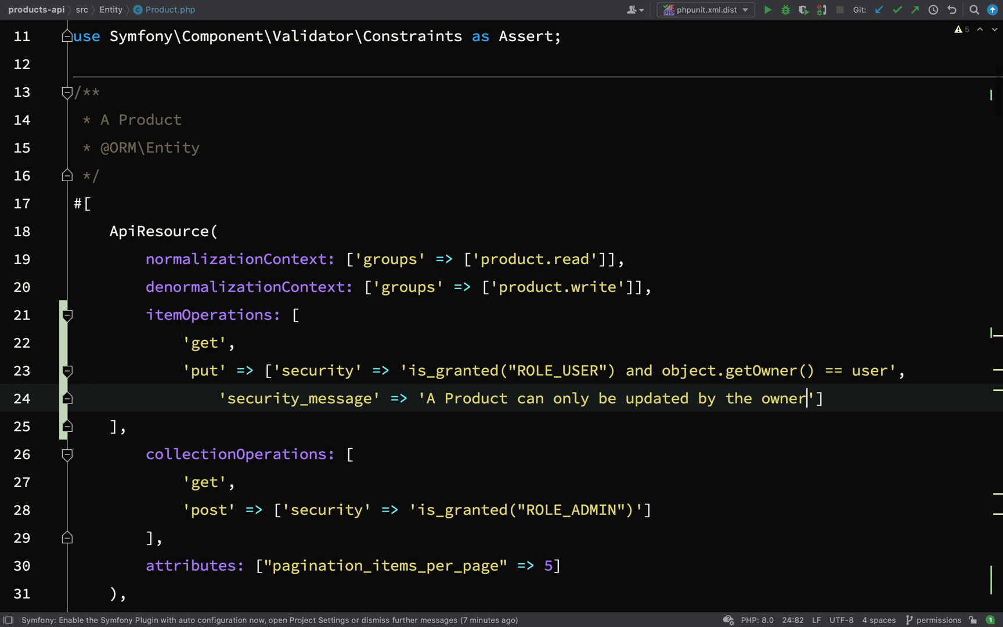
# Resend the PUT and read the 403 description 'A Product can only be updated by the owner'.
pyautogui.click(905, 142)
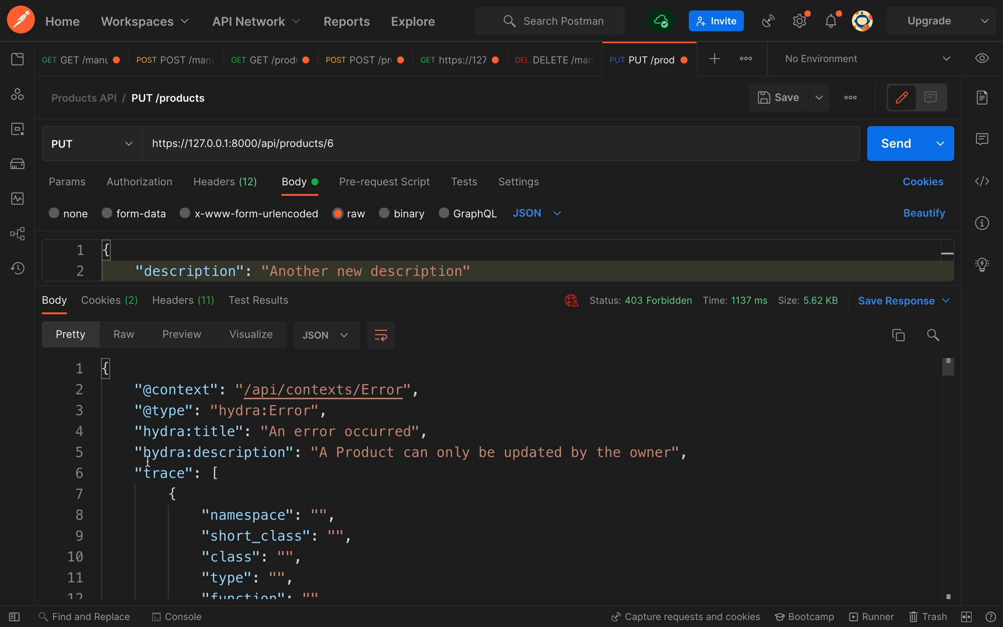
pyautogui.moveTo(210, 452); pyautogui.dragTo(655, 452)
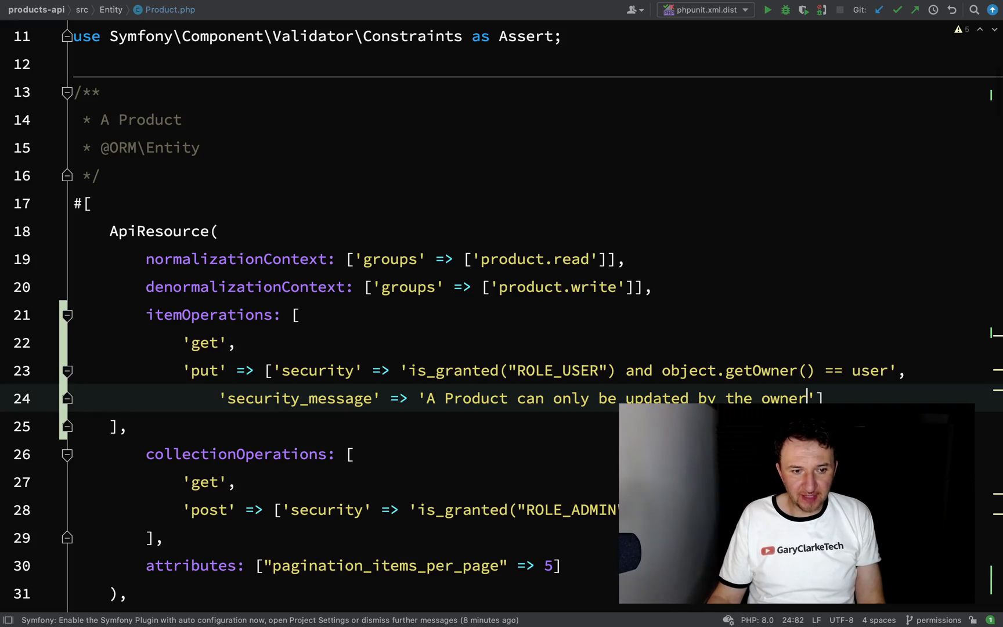
pyautogui.scroll(-5, 510, 363)
pyautogui.scroll(-5, 510, 362)
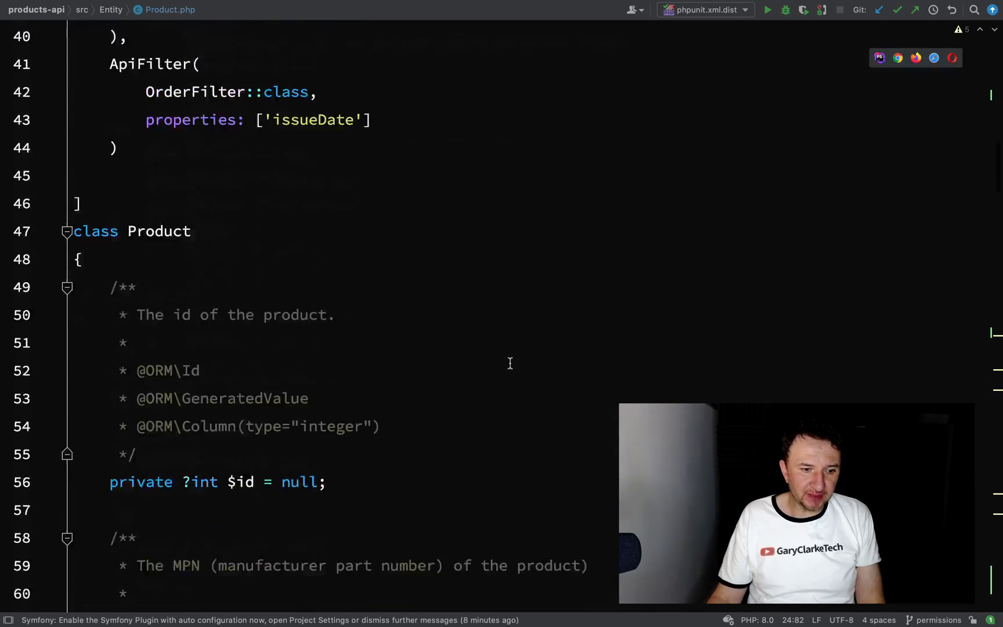
pyautogui.scroll(-5, 510, 363)
pyautogui.scroll(-5, 510, 363)
pyautogui.scroll(-4, 510, 363)
pyautogui.scroll(-4, 510, 363)
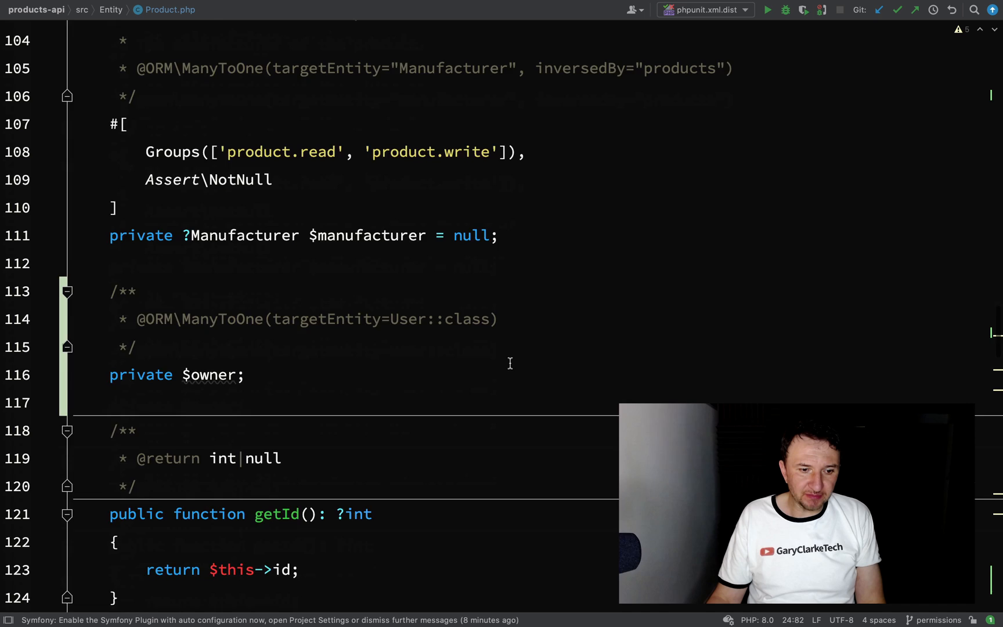
pyautogui.scroll(-3, 510, 362)
pyautogui.scroll(3, 509, 363)
pyautogui.scroll(1, 291, 294)
pyautogui.click(267, 195)
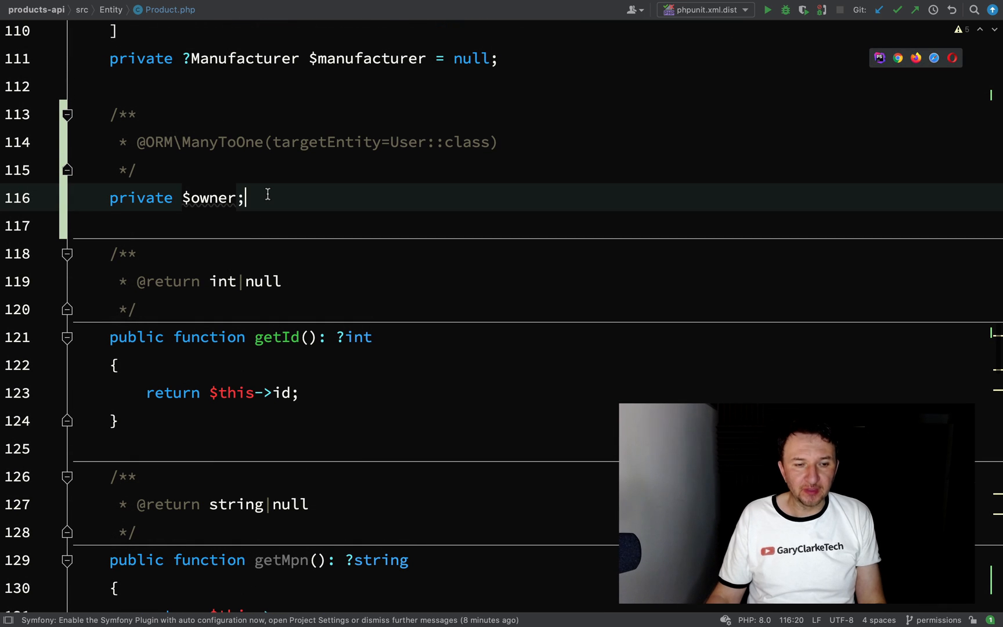
pyautogui.press('shift+super+Left')
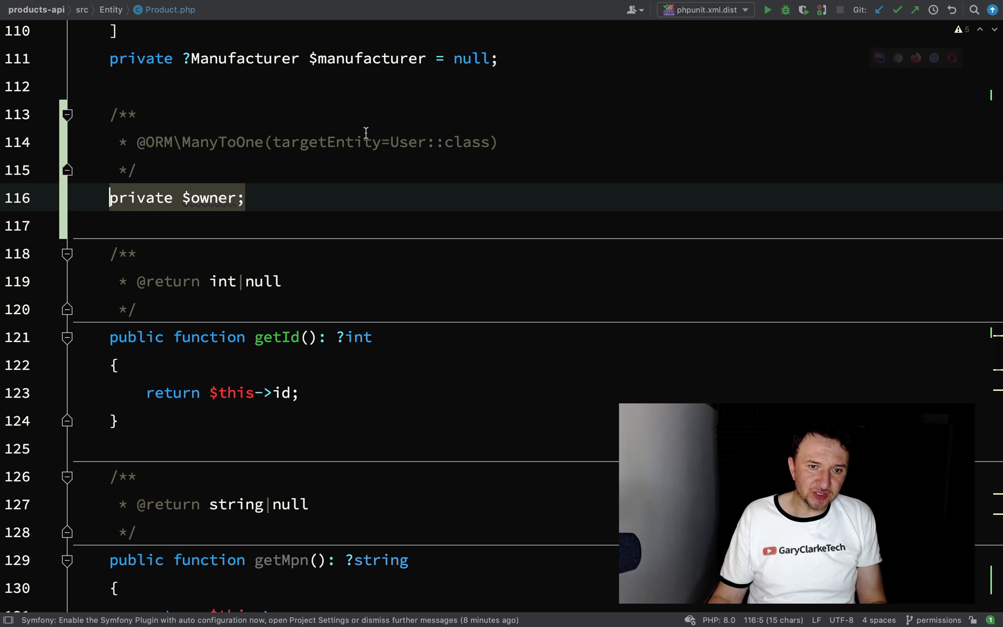
pyautogui.doubleClick(396, 140)
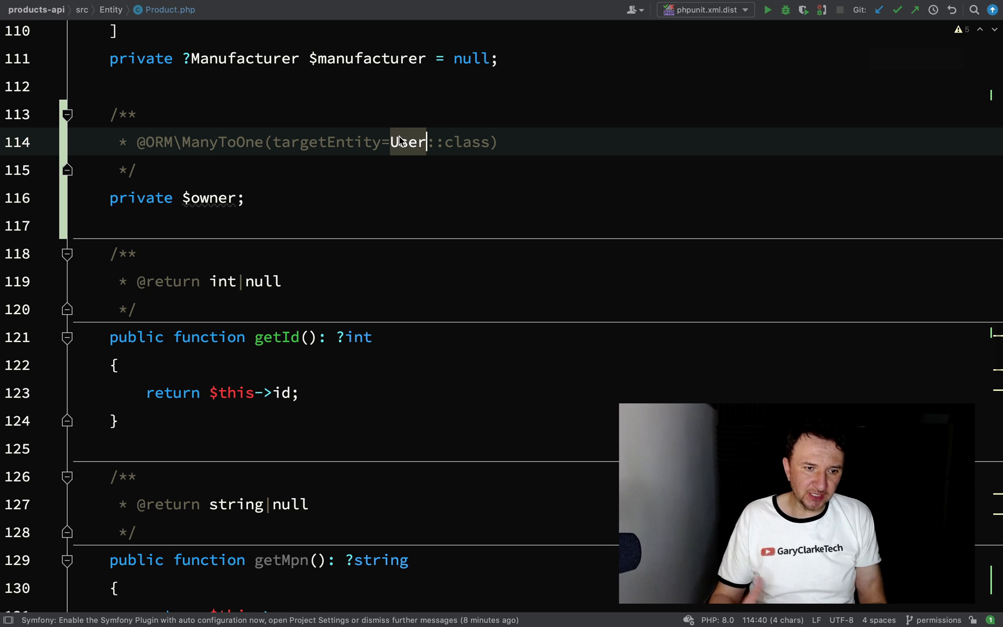
pyautogui.scroll(20, 399, 136)
pyautogui.click(841, 311)
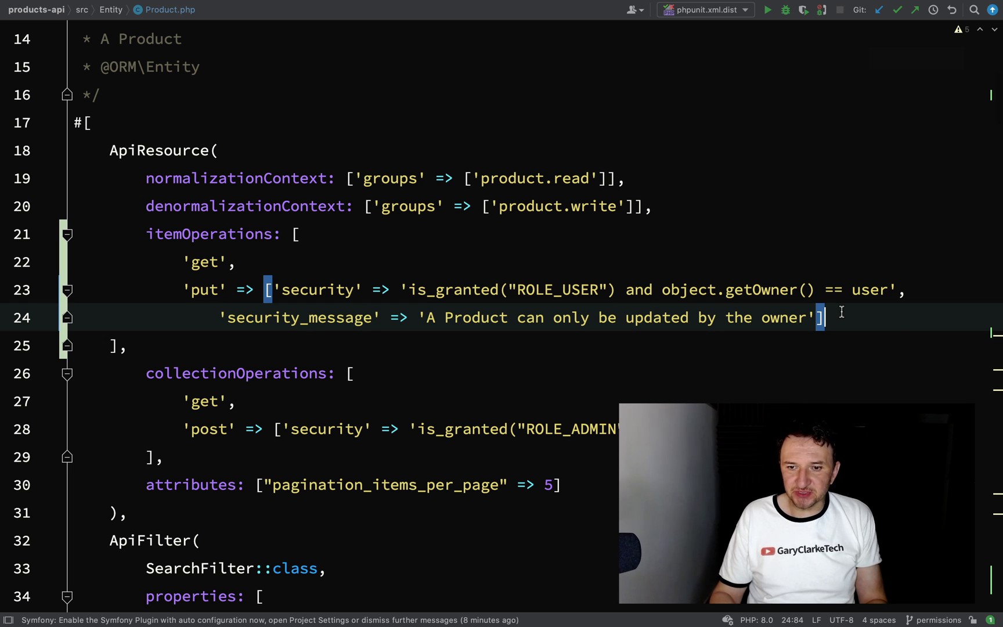
pyautogui.press('Up')
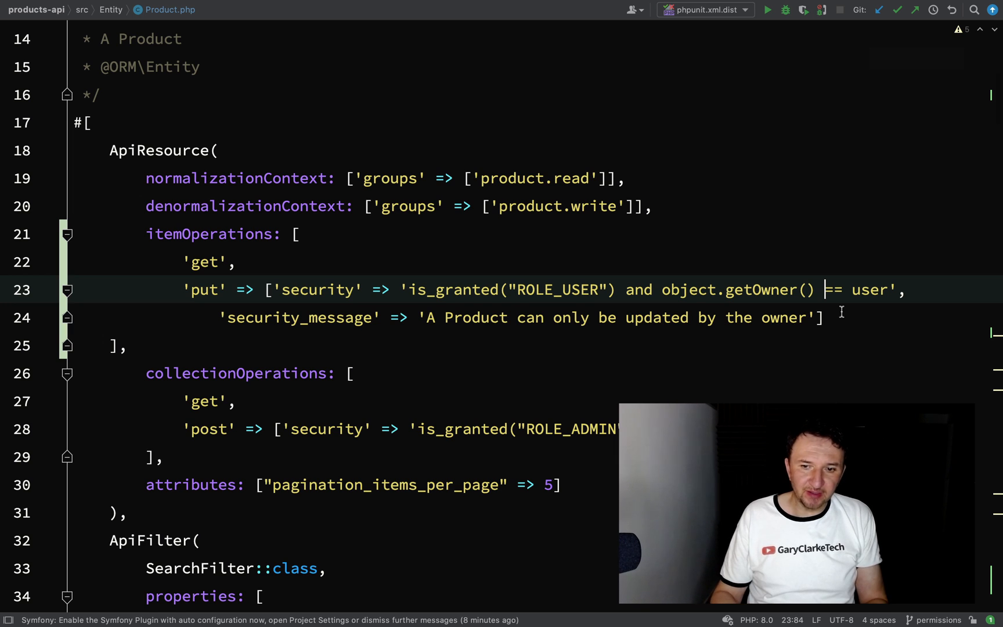
pyautogui.press('Down')
pyautogui.hotkey('shift', 'Up')
pyautogui.hotkey('shift', 'Home')
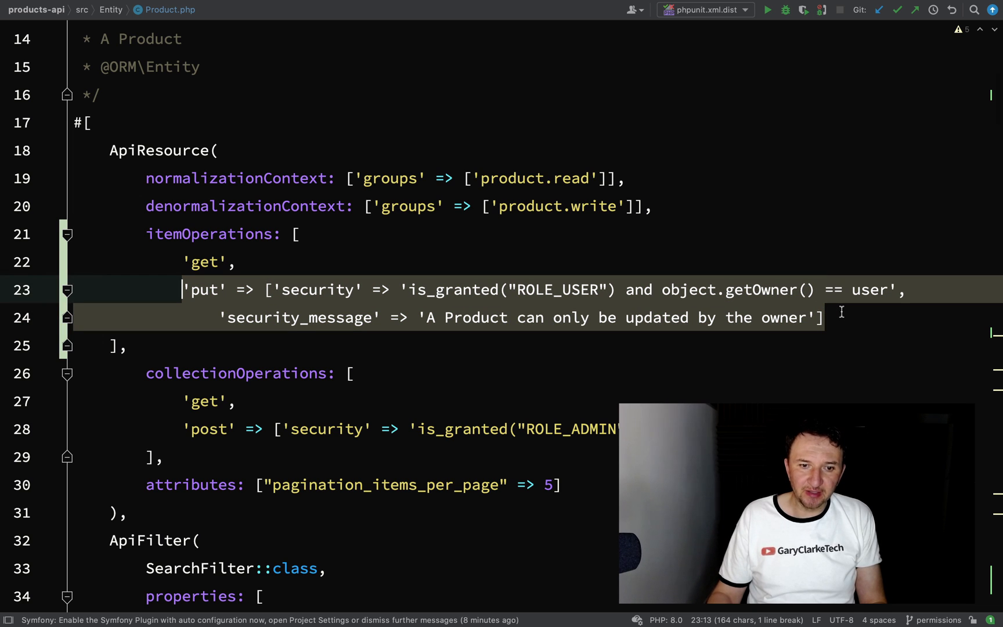
pyautogui.click(555, 291)
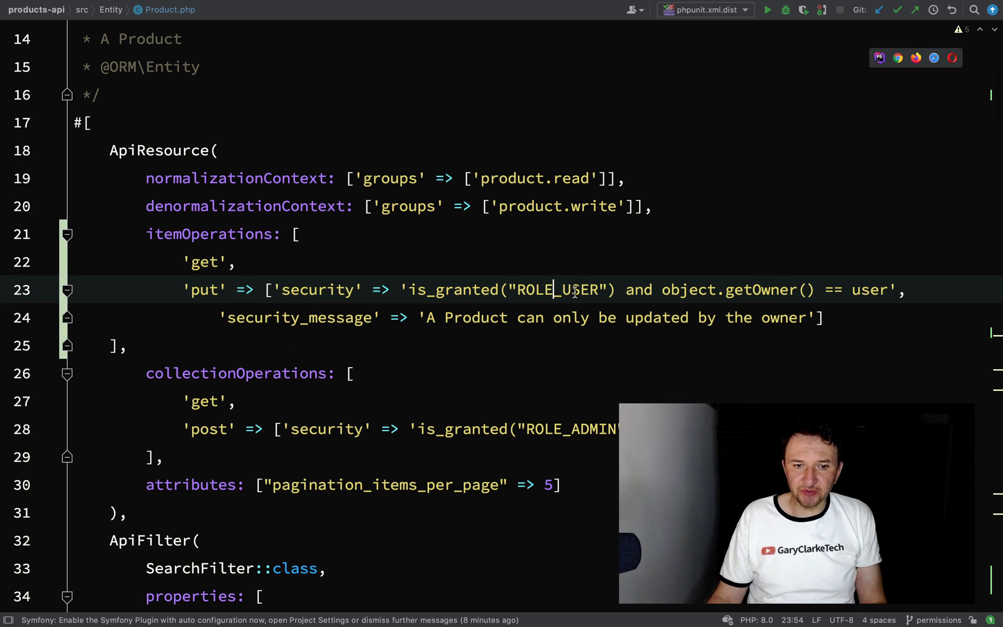
pyautogui.hotkey('alt', 'Up')
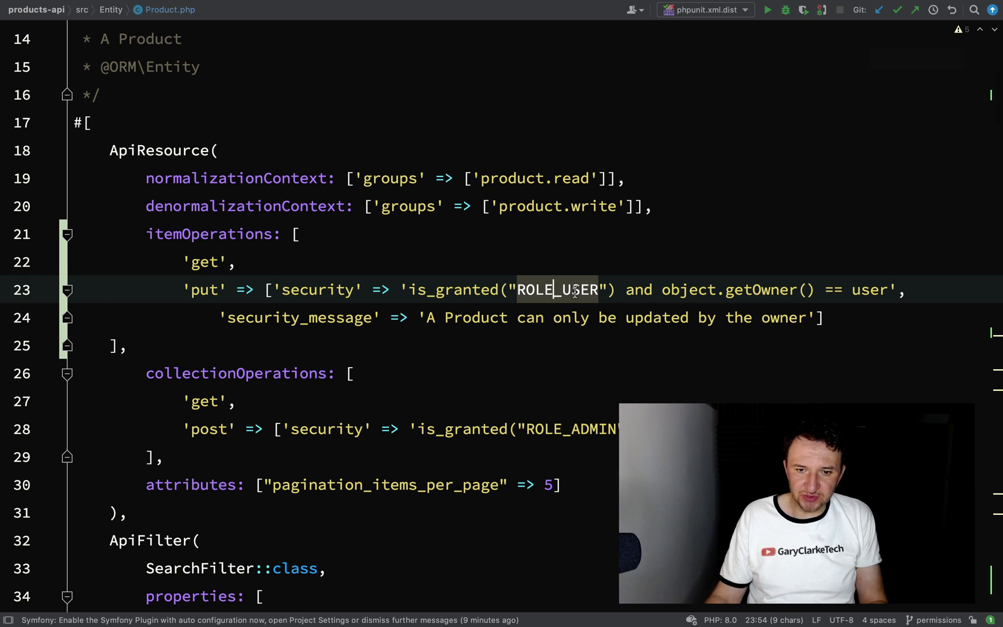
pyautogui.click(697, 290)
pyautogui.click(753, 289)
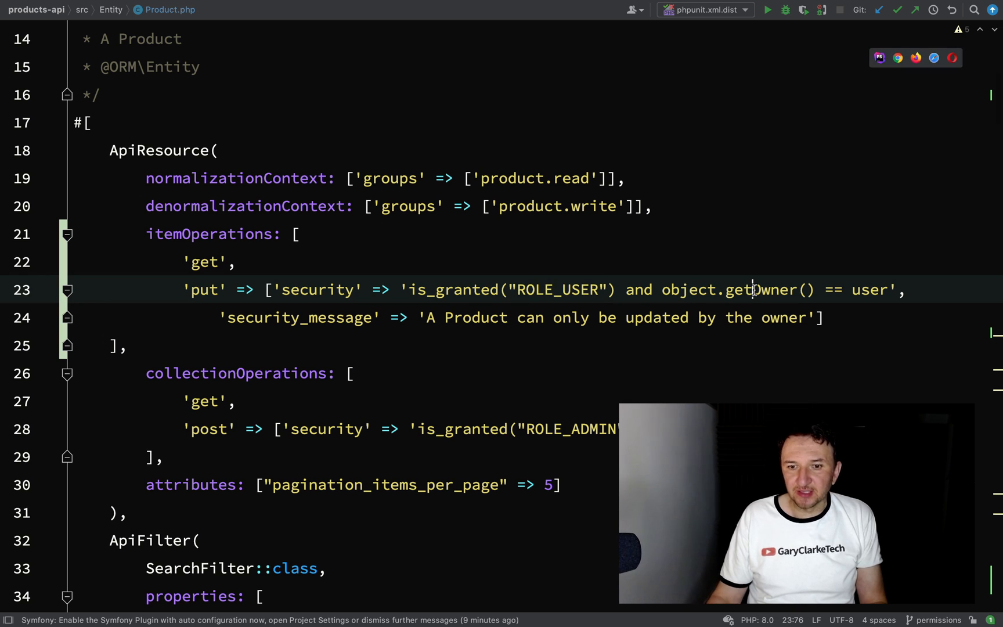
pyautogui.doubleClick(754, 290)
pyautogui.press('Left')
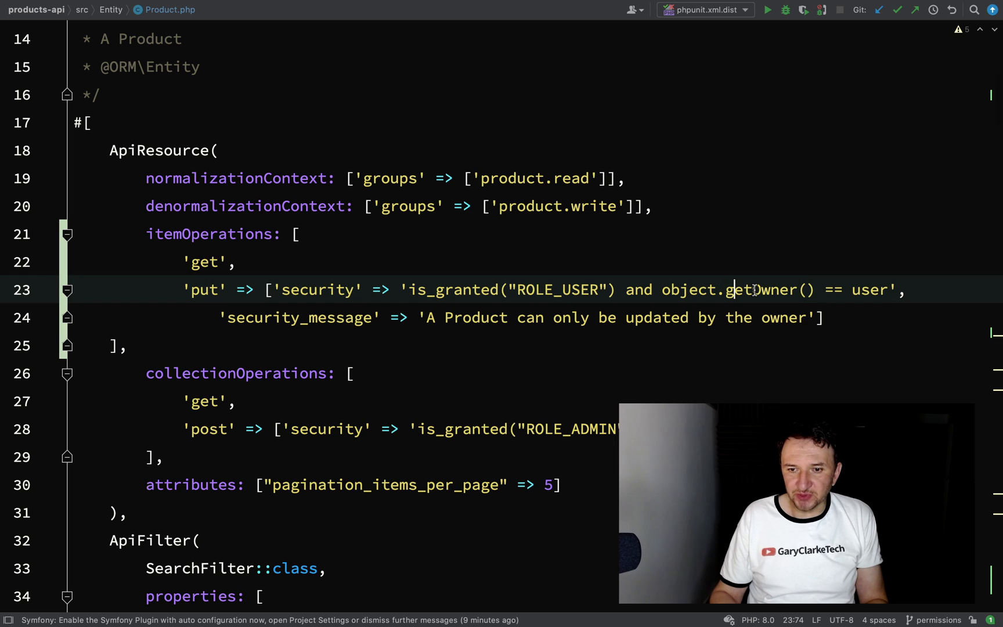
pyautogui.click(754, 290)
pyautogui.hotkey('alt', 'Up')
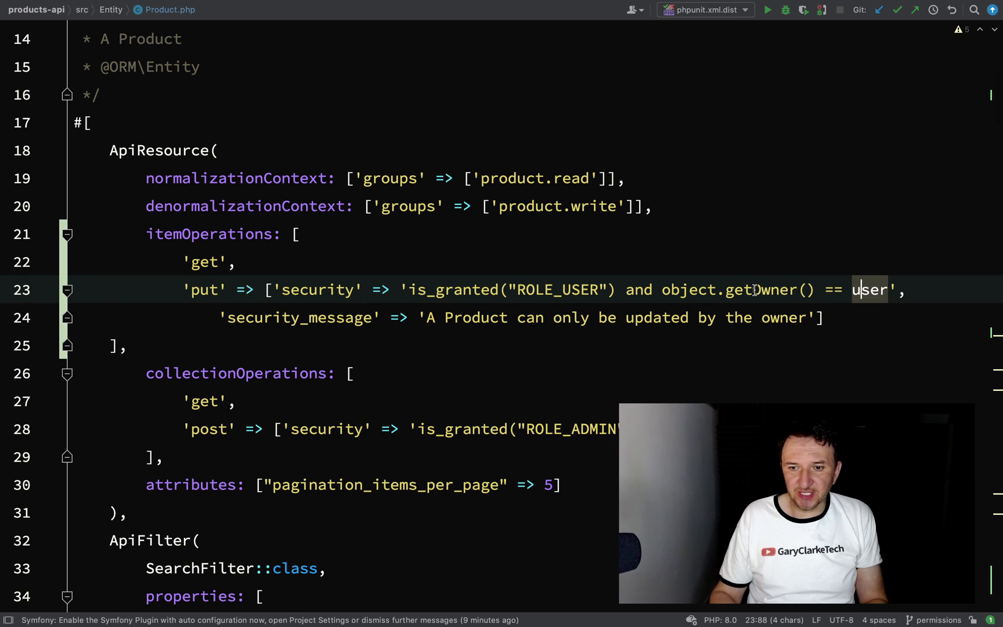